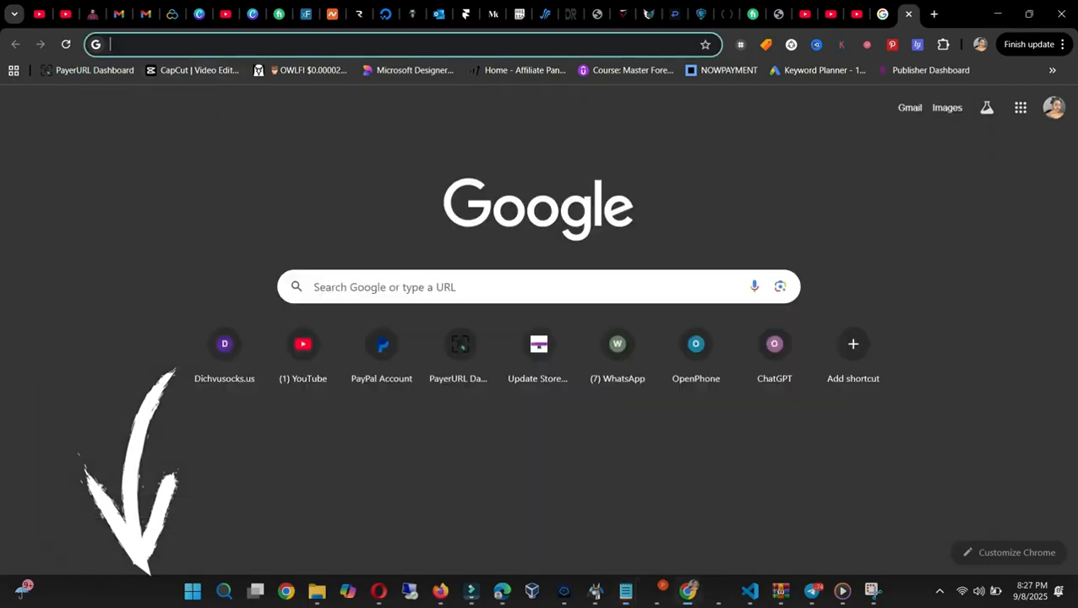
key(ctrl+v)
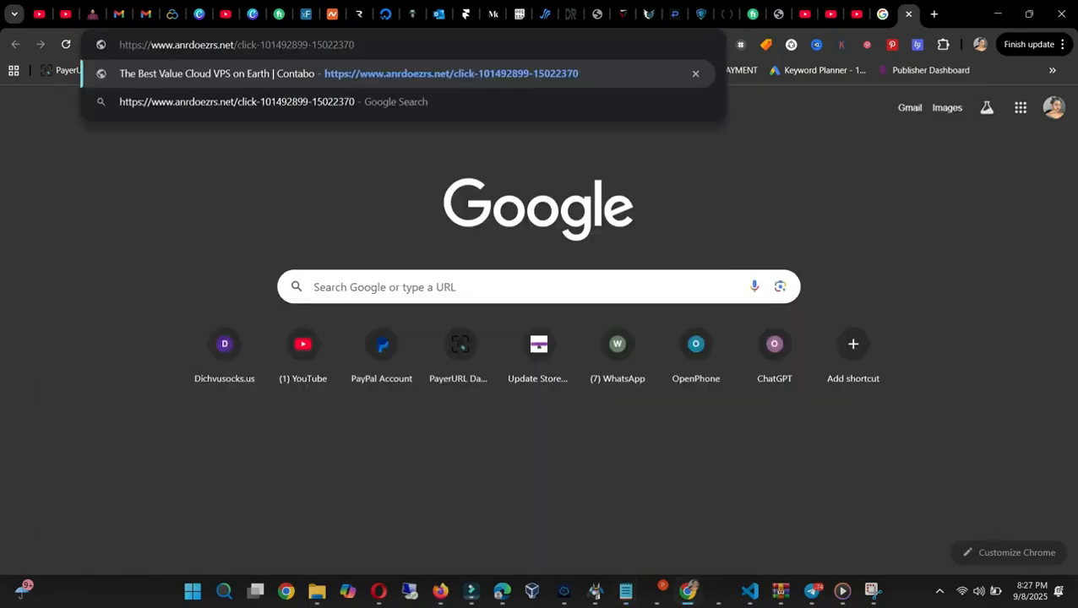
key(Return)
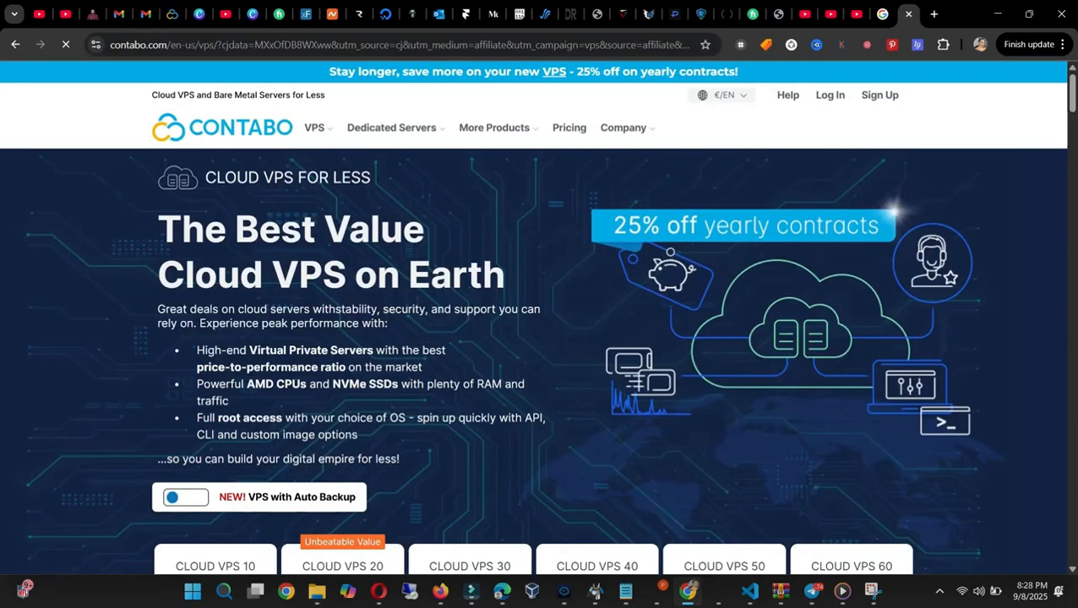
mouse_move(318, 128)
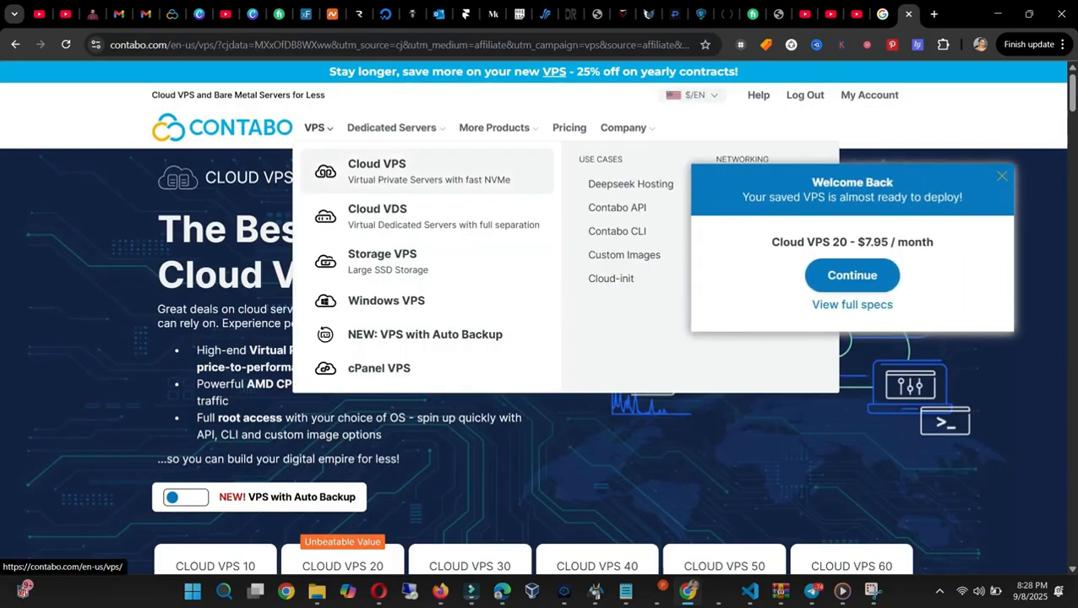
click(377, 171)
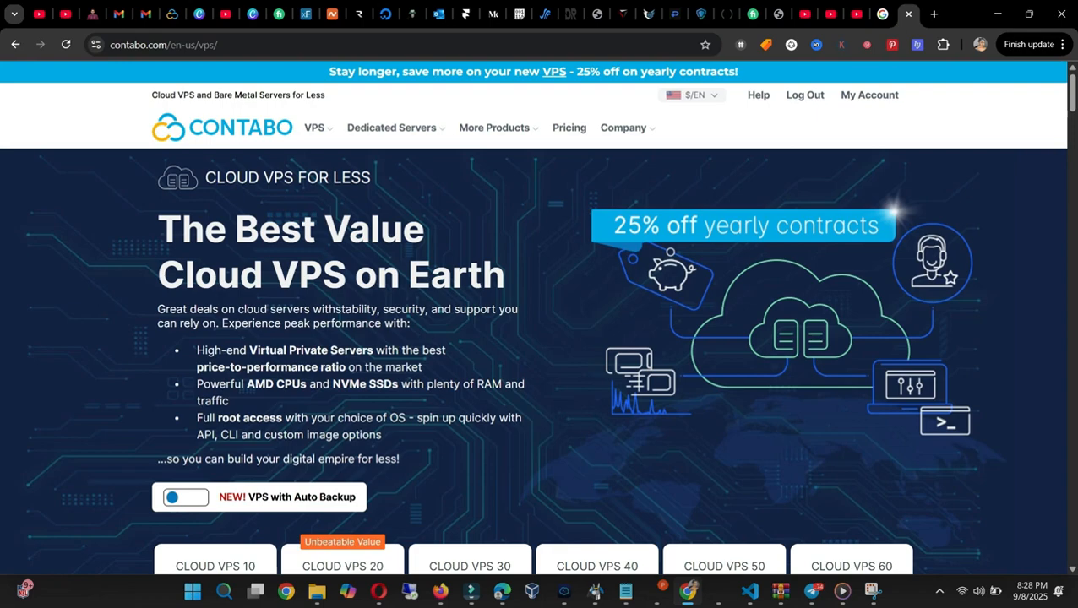
Step: Look over the Cloud VPS plans and select Cloud VPS 20 for configuration
scroll(532, 329, down, 5)
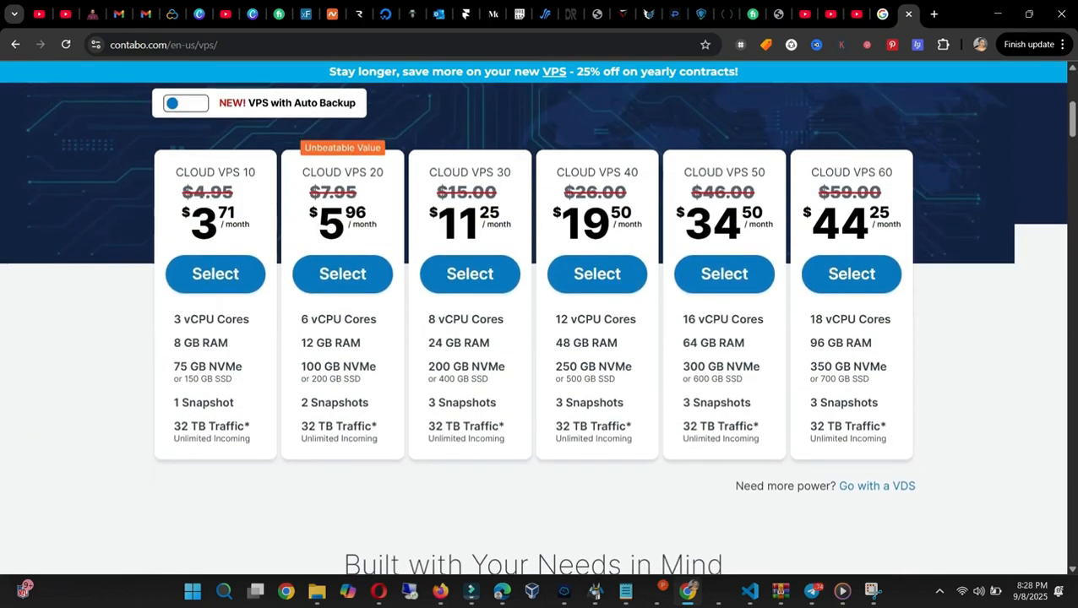
scroll(532, 329, up, 5)
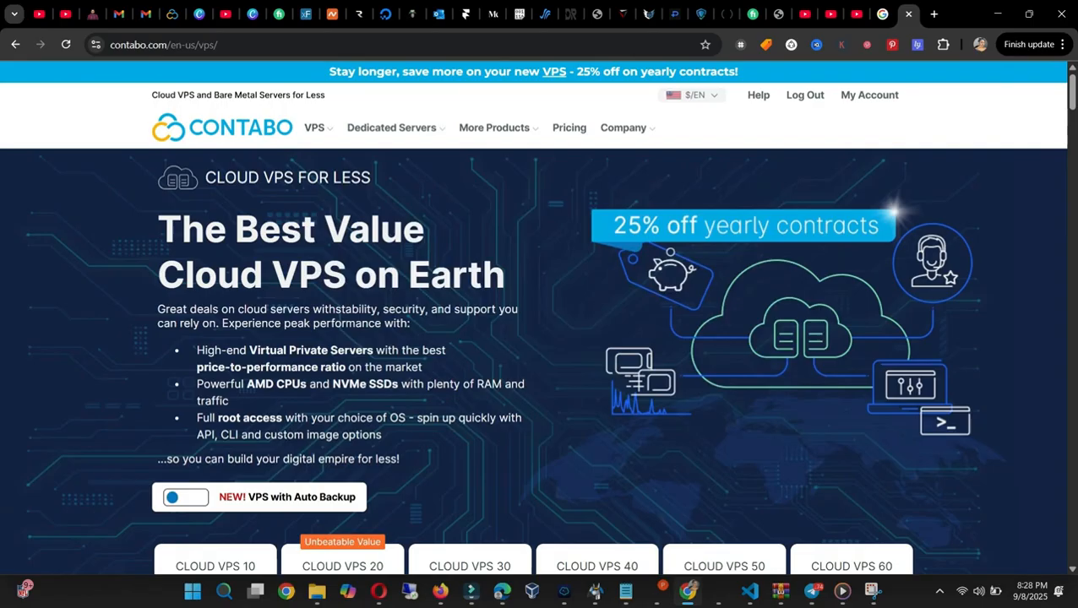
scroll(532, 330, down, 4)
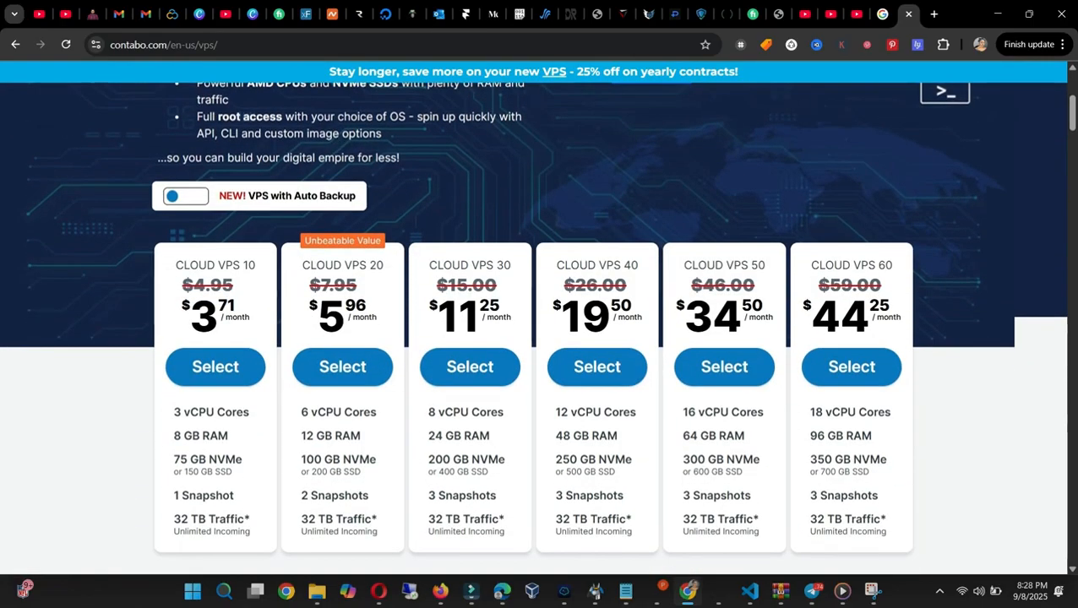
click(342, 366)
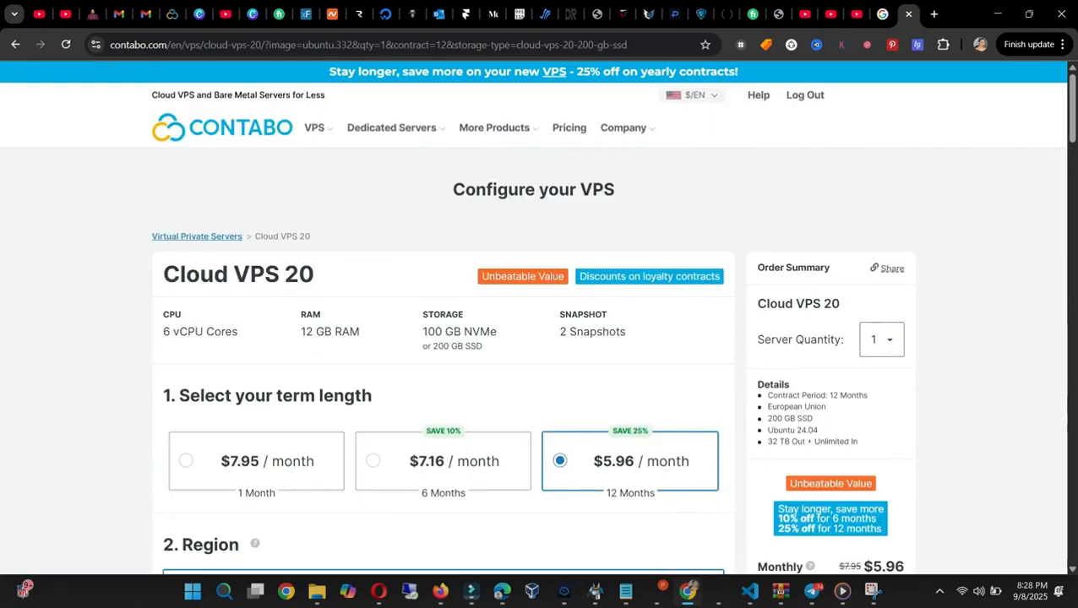
Step: Try the 6-month term length for Cloud VPS 20 and switch back to the 12-month term
scroll(534, 330, down, 3)
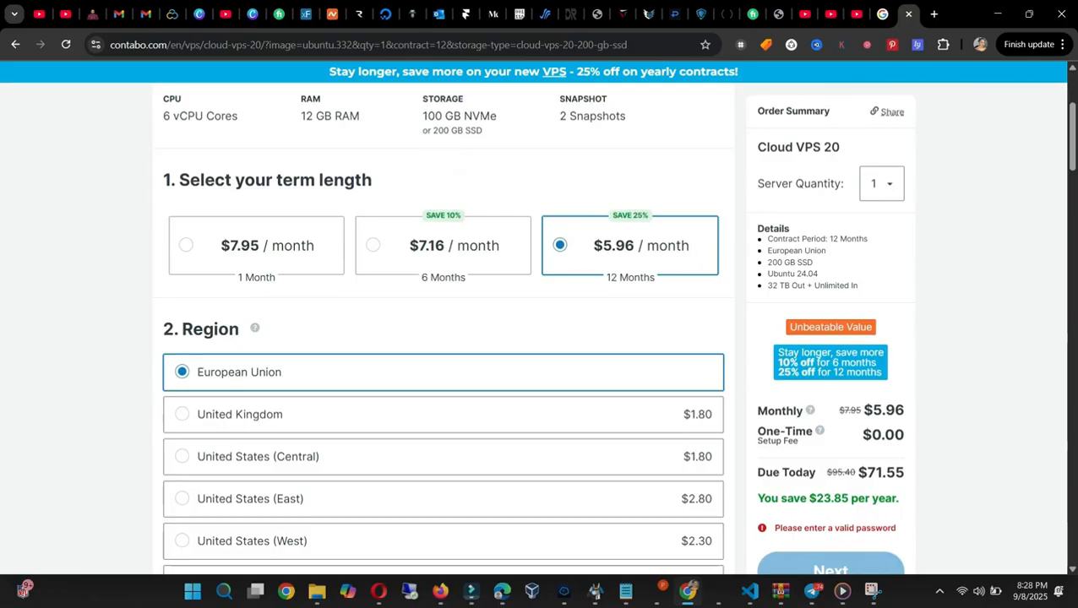
click(442, 246)
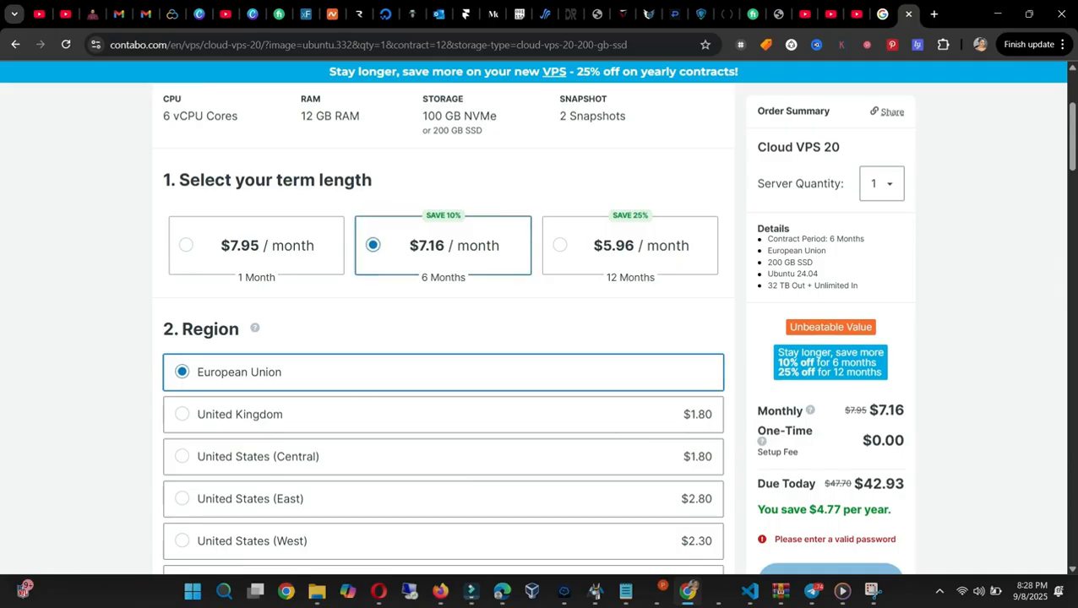
click(629, 246)
Step: Enter a password for the root login of the server, leaving region, storage, image and add-ons at their defaults
scroll(630, 254, down, 5)
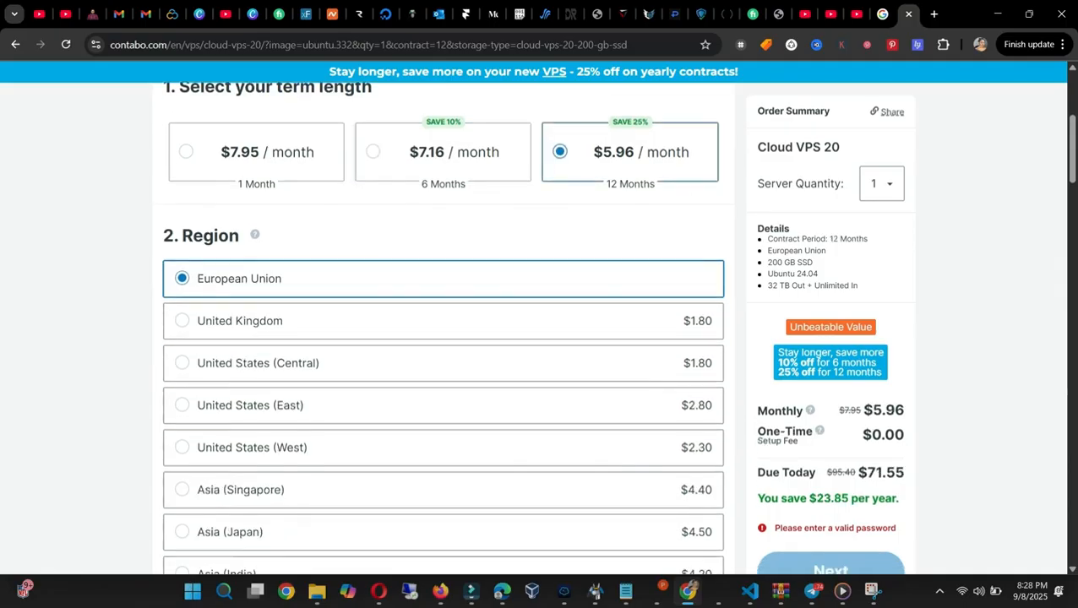
scroll(444, 330, down, 1)
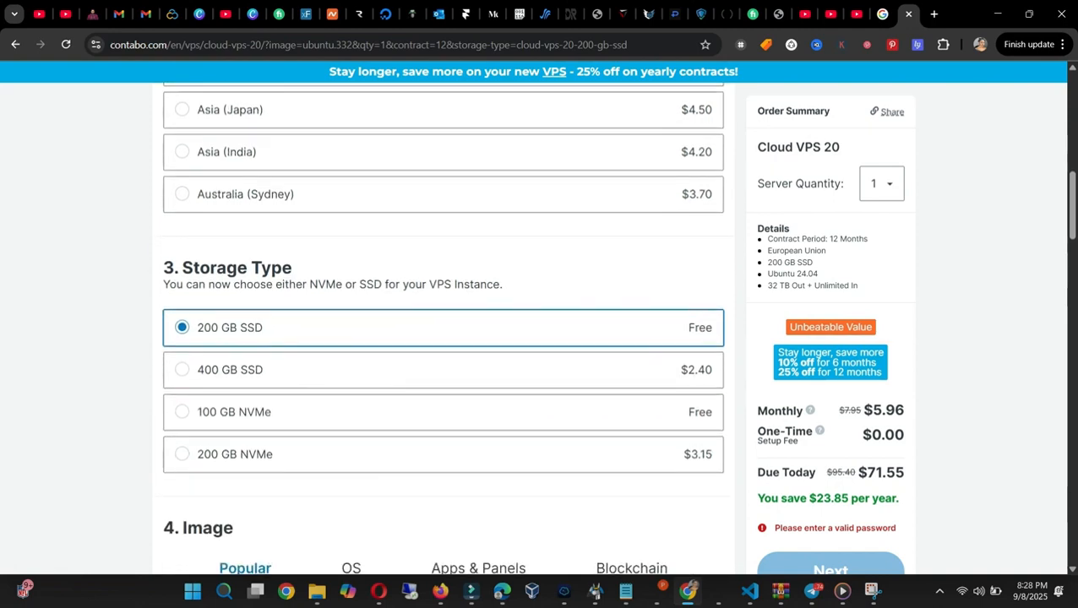
scroll(444, 330, down, 9)
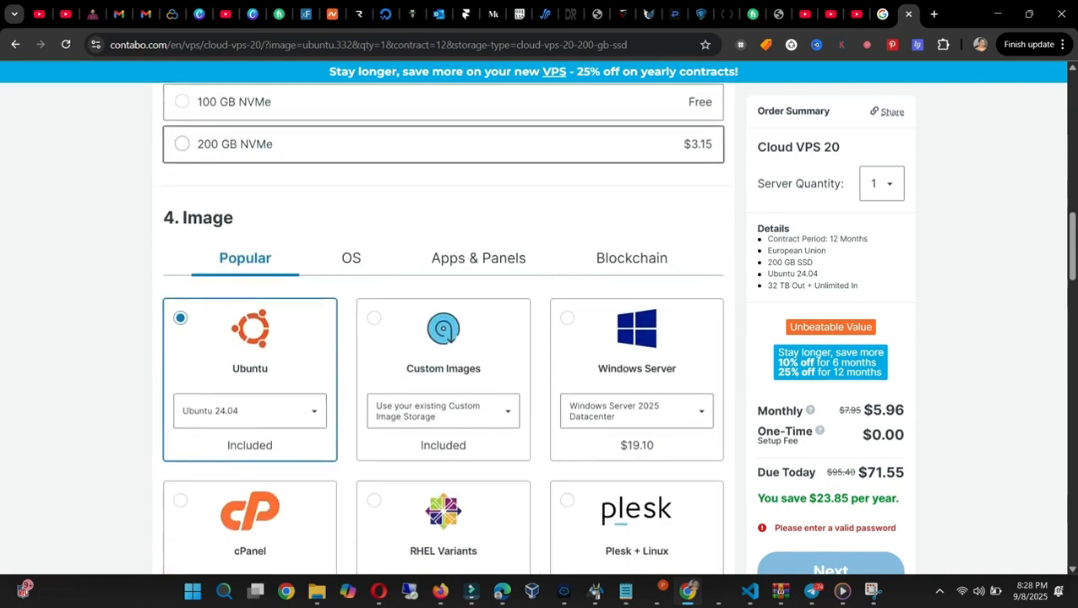
scroll(443, 330, down, 12)
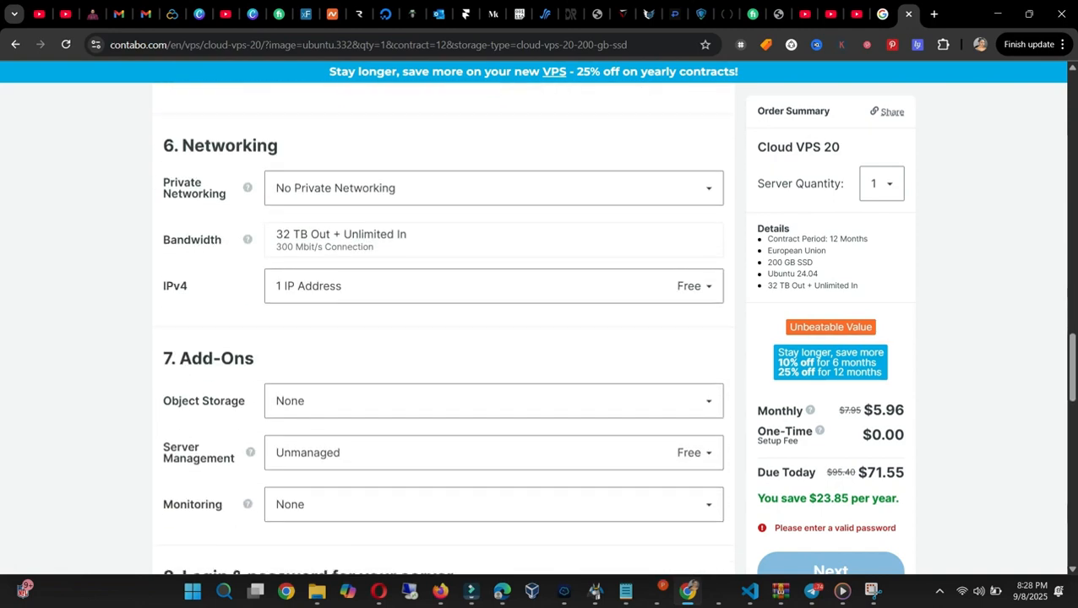
click(396, 271)
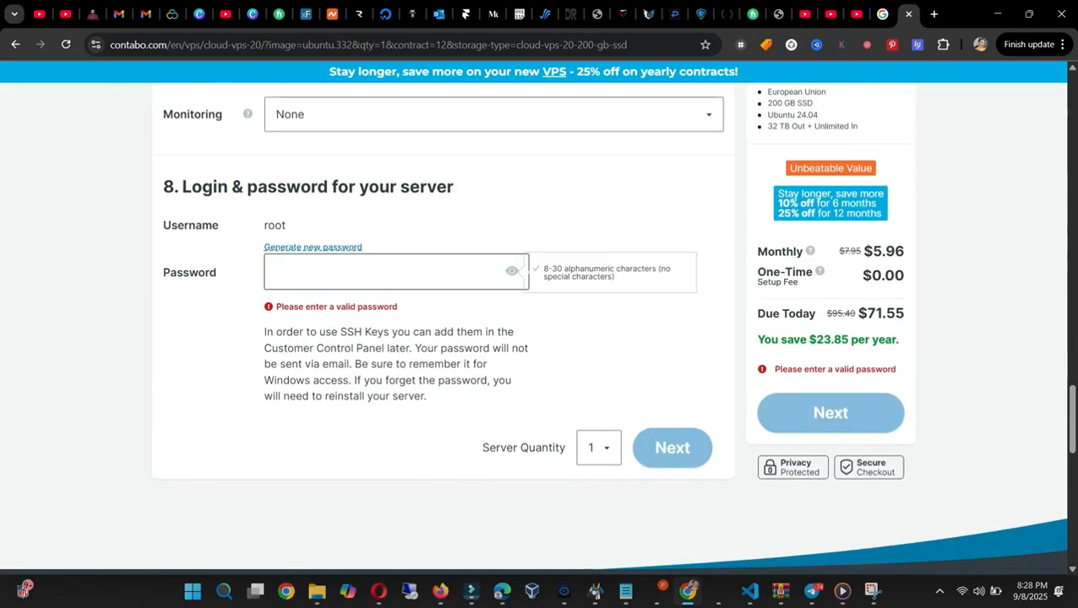
text(••••••••••••••)
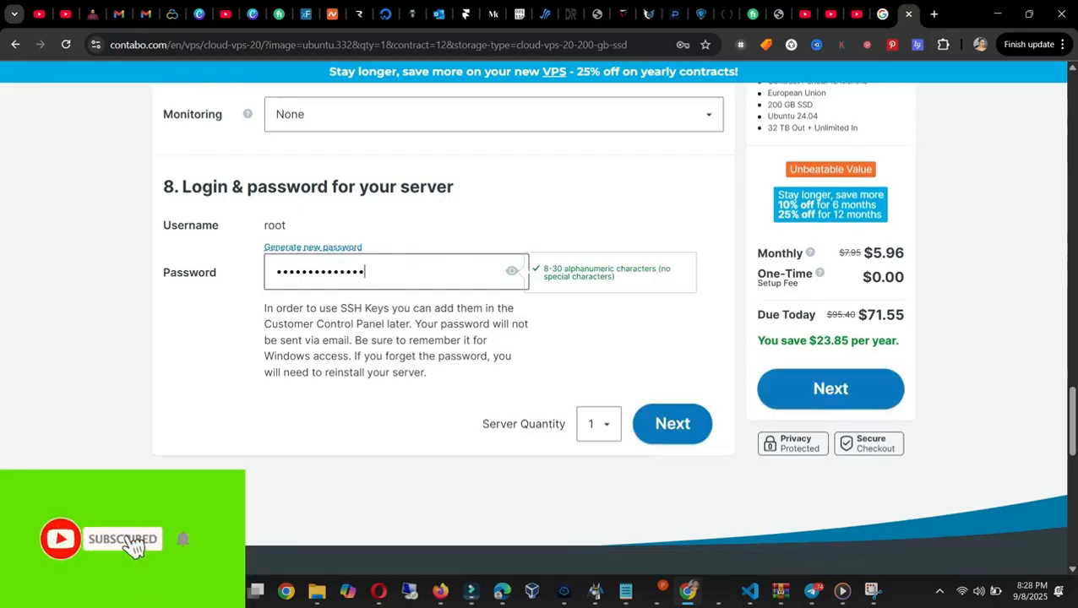
click(617, 338)
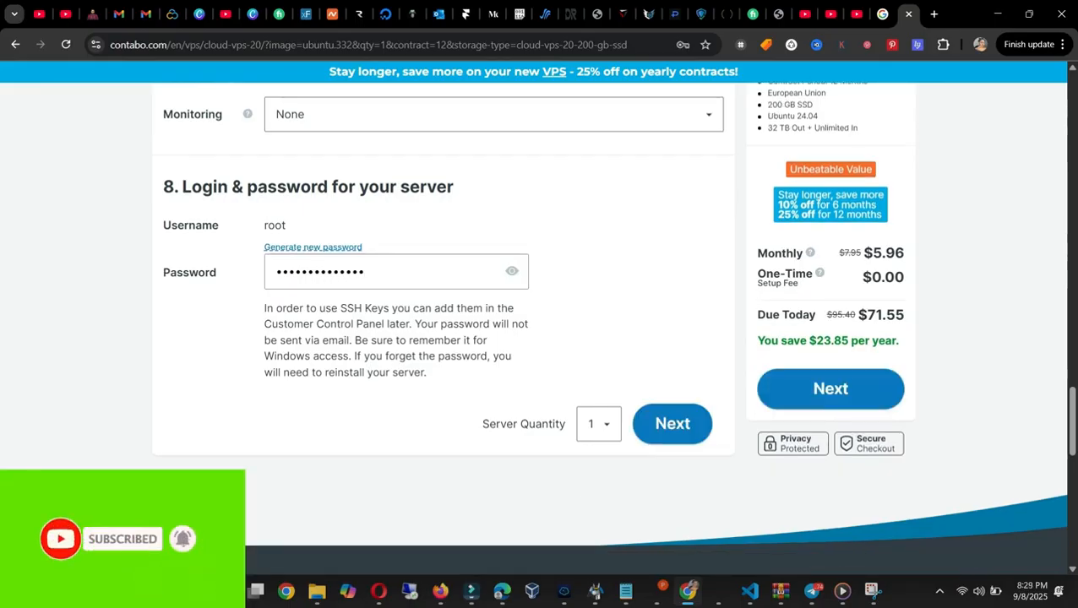
Step: Review the Cloud VPS 20 configuration and set its term length to 6 months
scroll(541, 321, up, 10)
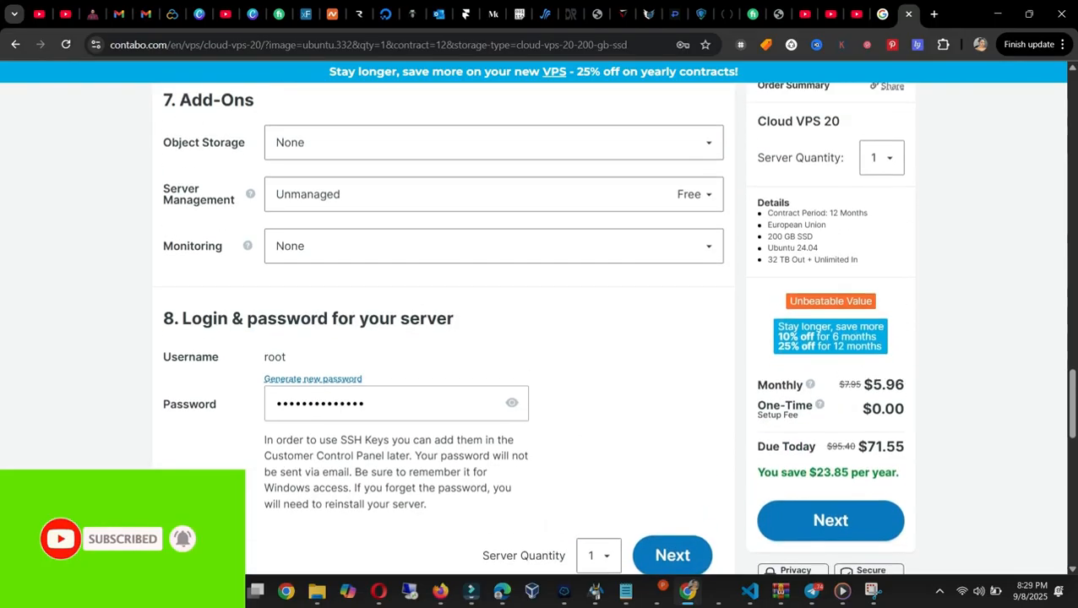
scroll(444, 321, up, 5)
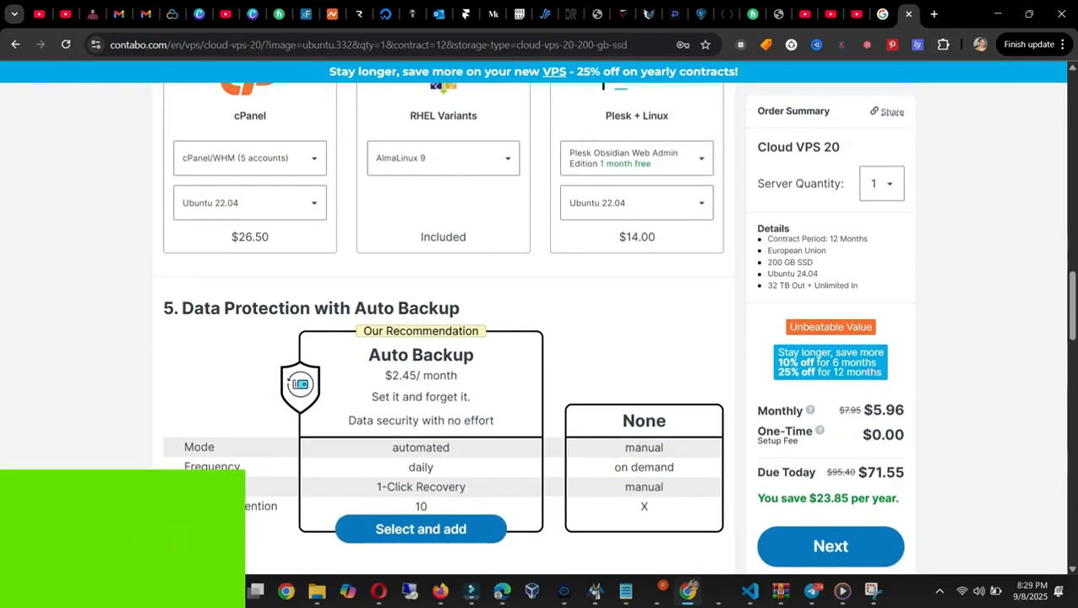
scroll(443, 321, up, 10)
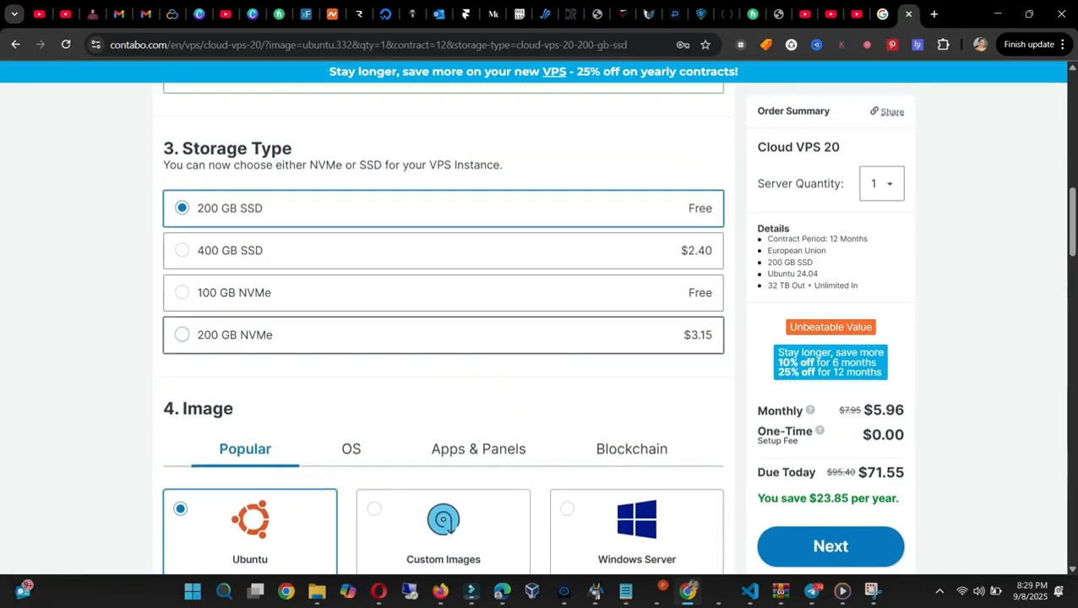
scroll(443, 321, up, 2)
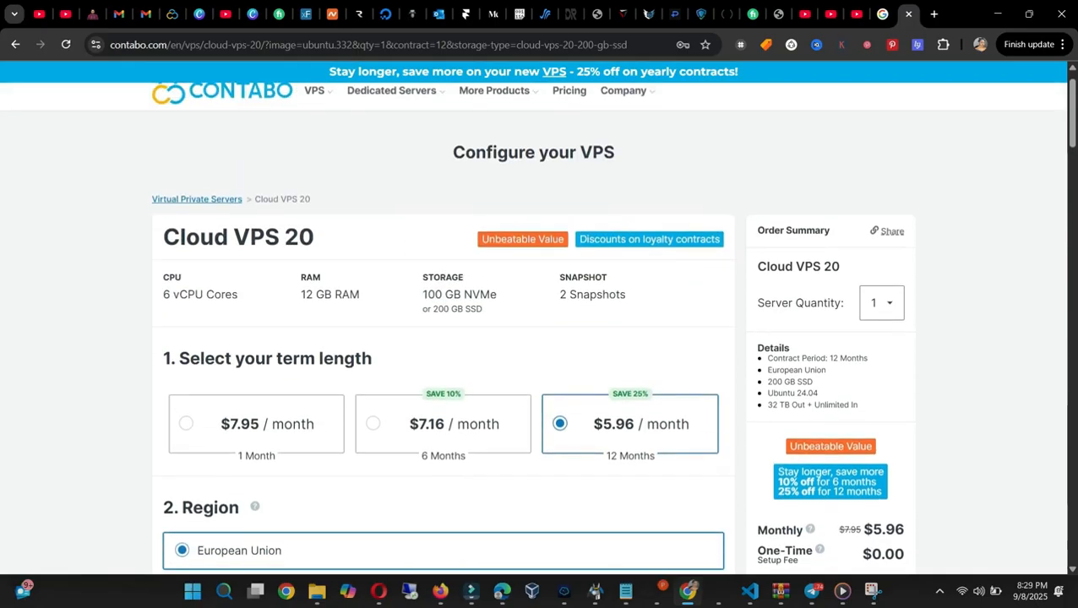
scroll(444, 322, down, 8)
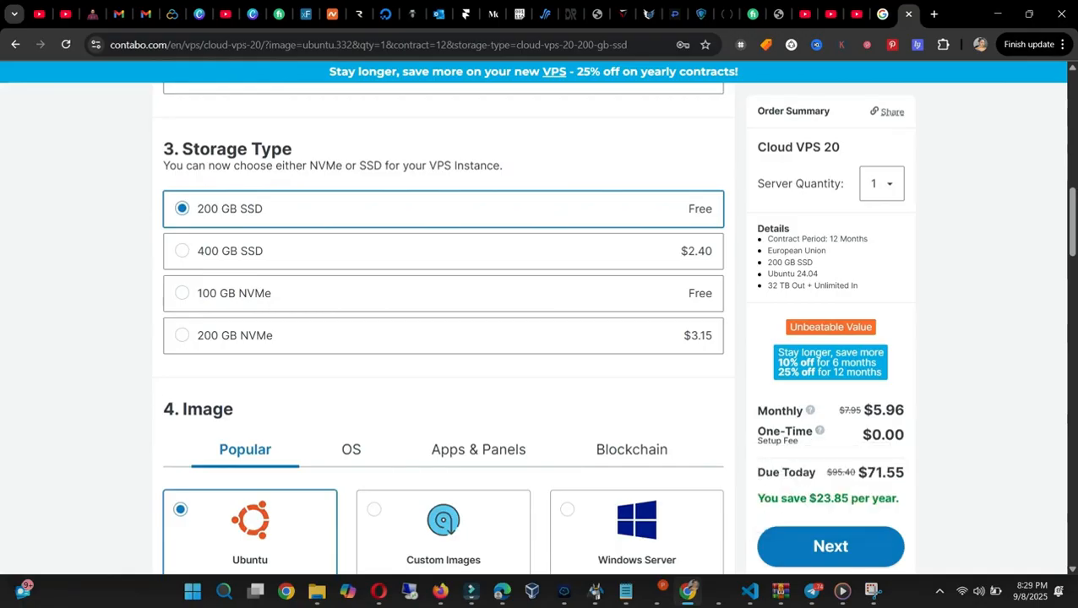
mouse_move(809, 411)
scroll(442, 330, up, 8)
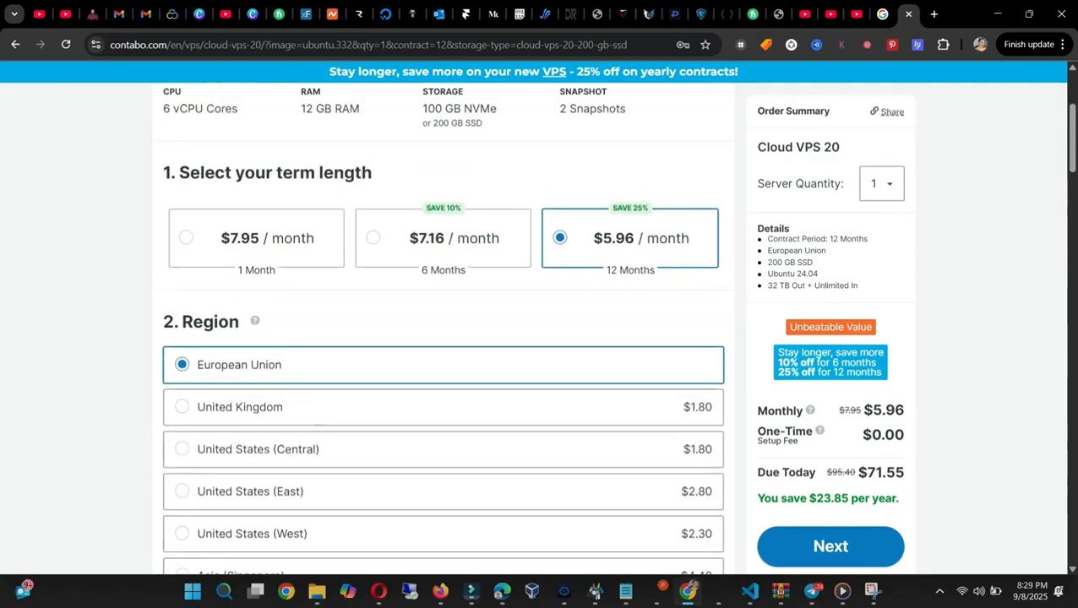
scroll(442, 330, up, 3)
click(444, 462)
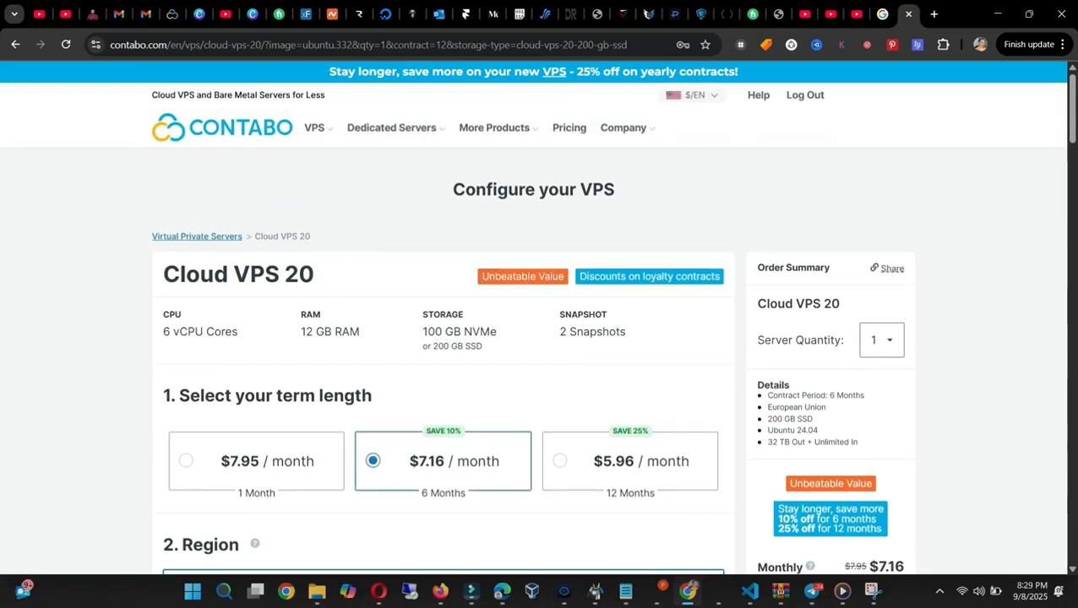
Step: Proceed to the order review page and add Auto Backup to the Cloud VPS 20 order
scroll(442, 330, down, 3)
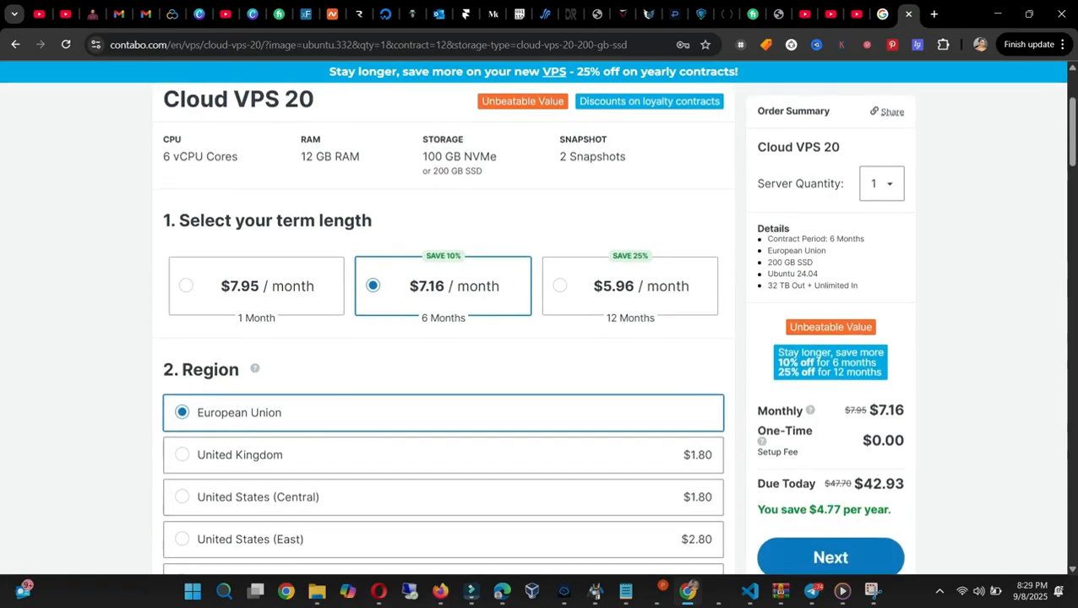
scroll(442, 329, down, 2)
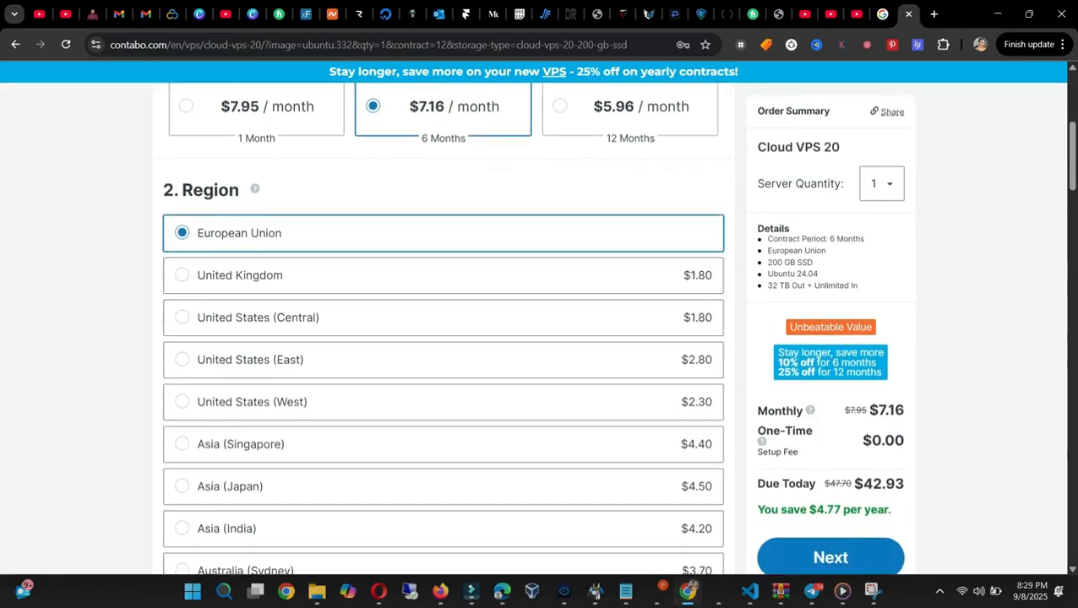
mouse_move(761, 441)
scroll(443, 338, down, 12)
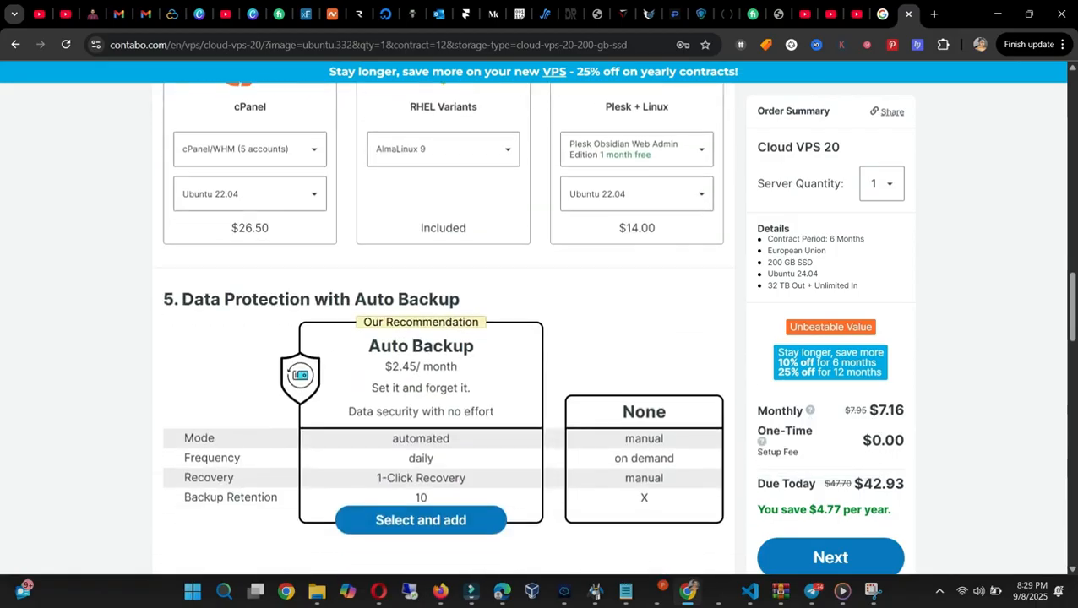
scroll(442, 338, down, 15)
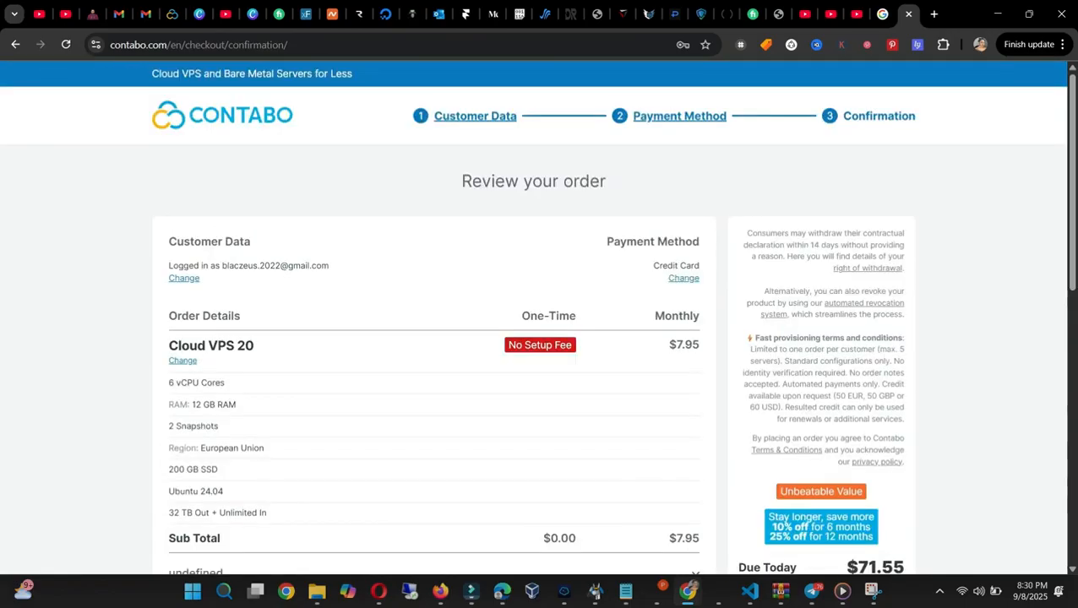
scroll(534, 338, down, 3)
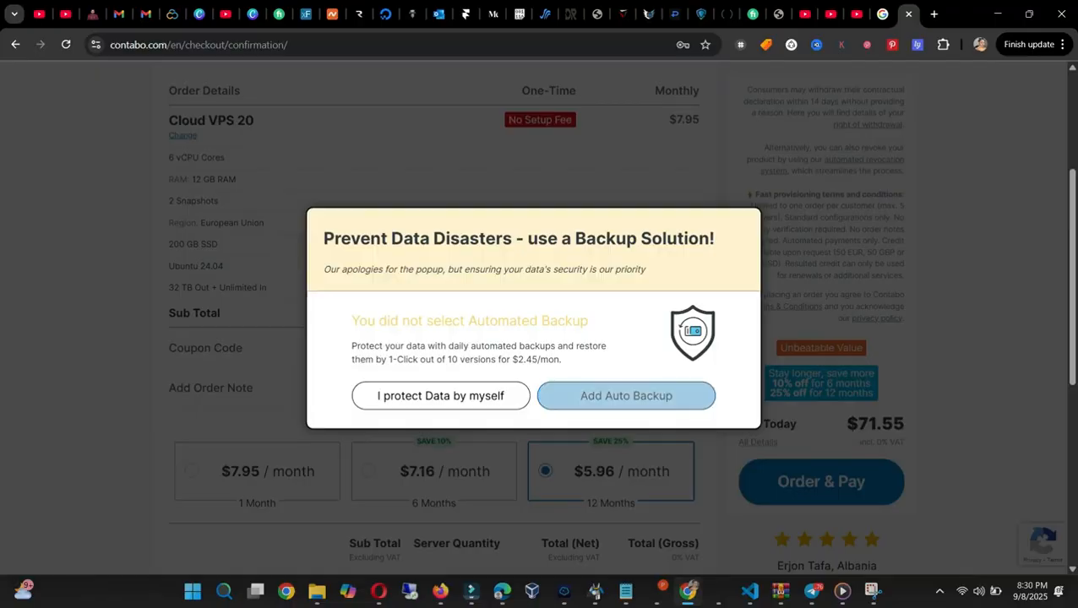
click(626, 395)
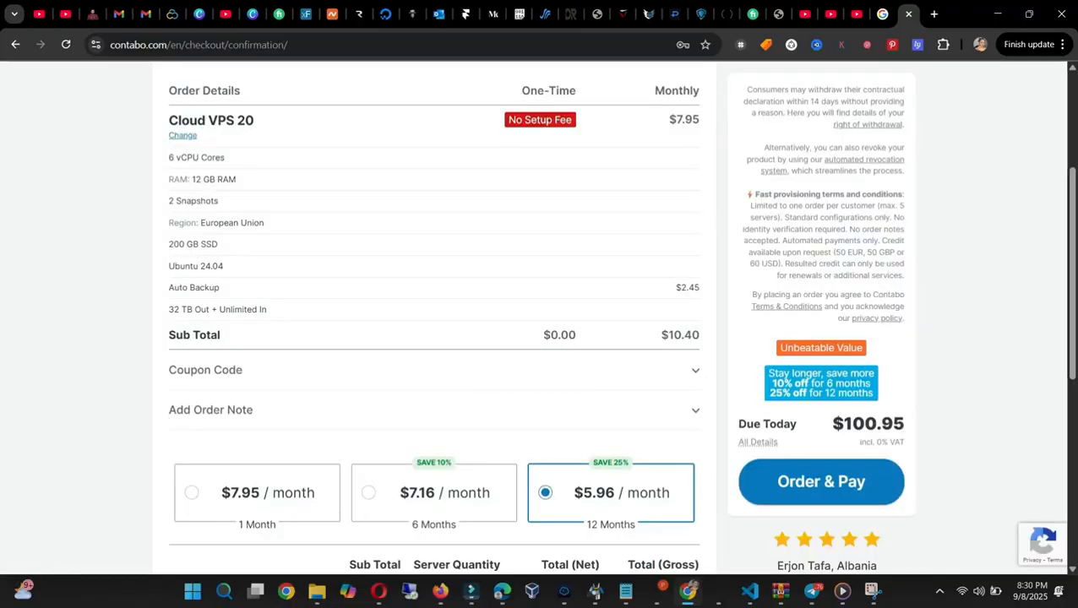
Step: Set the order's term to 6 months on the review page and submit the order with payment
scroll(534, 317, down, 3)
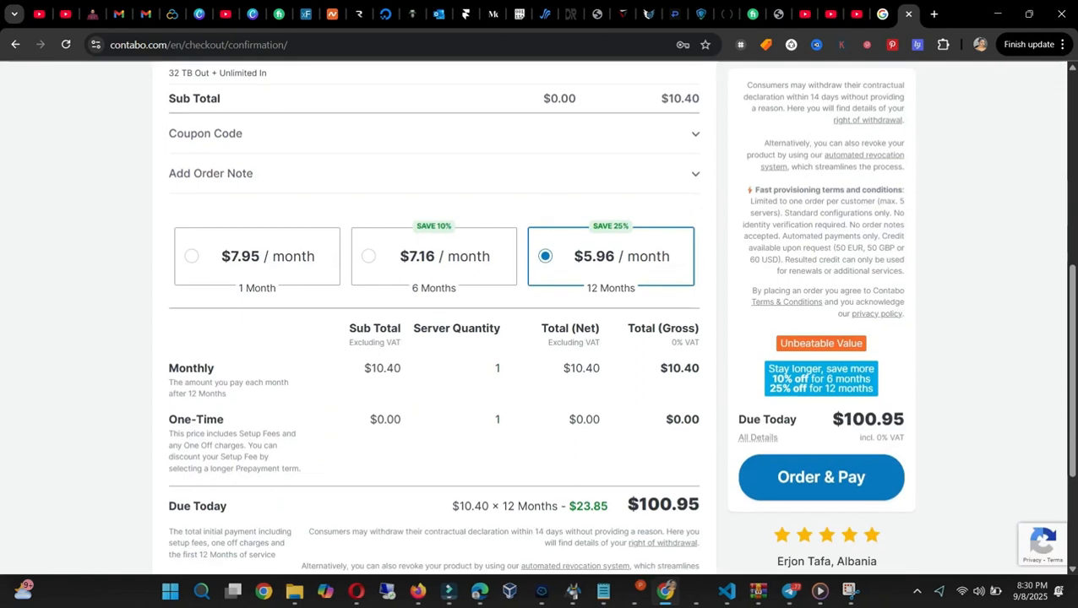
scroll(534, 318, up, 5)
scroll(534, 318, down, 3)
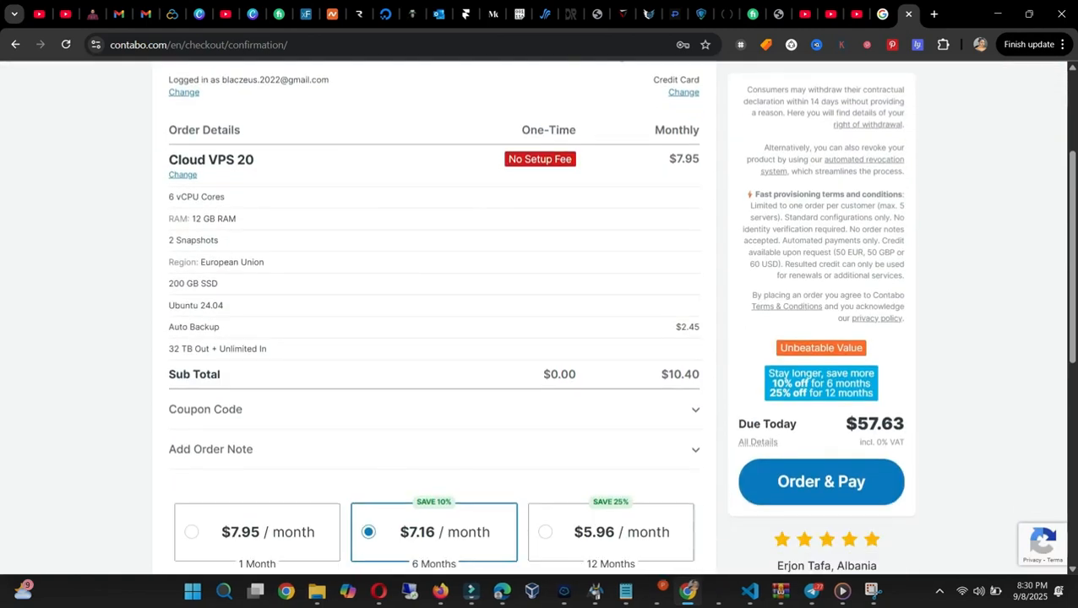
click(821, 482)
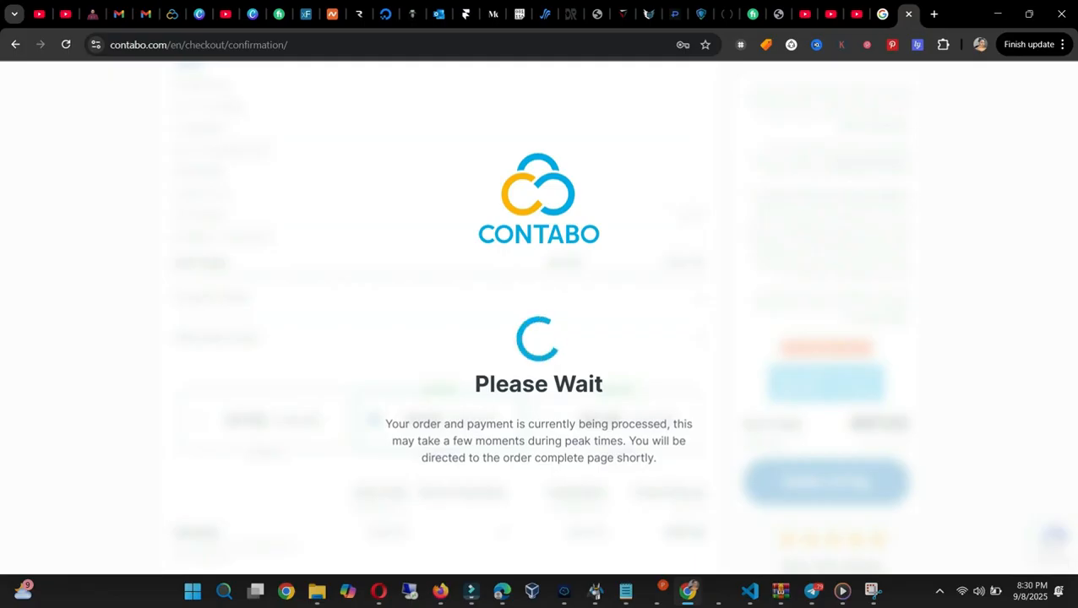
Step: Check the server's IP address in the login-data e-mail and in the VPS list of the Contabo Customer Panel
mouse_move(811, 592)
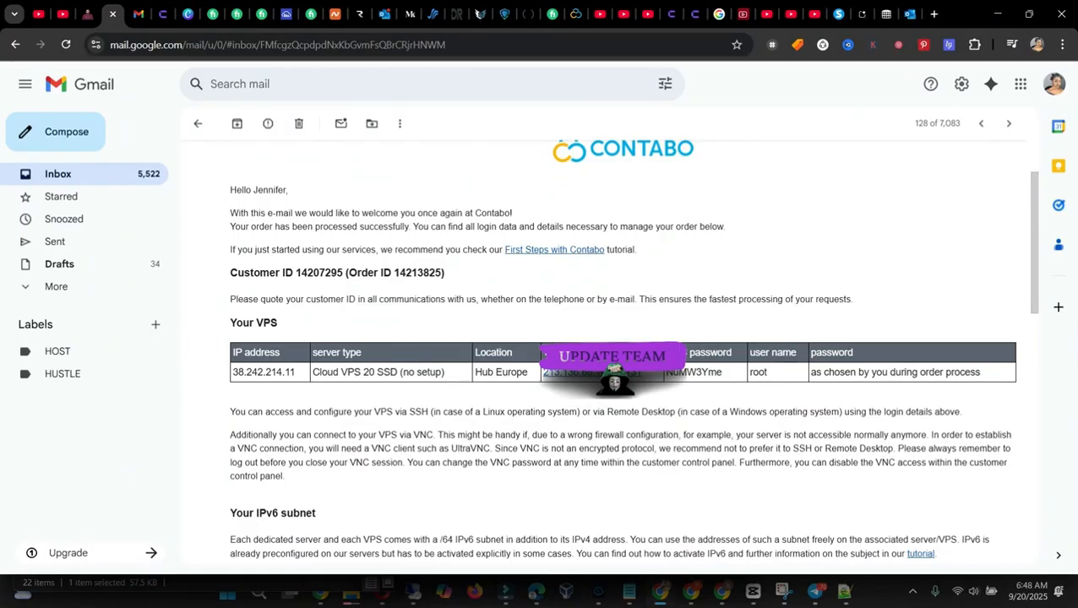
mouse_move(660, 592)
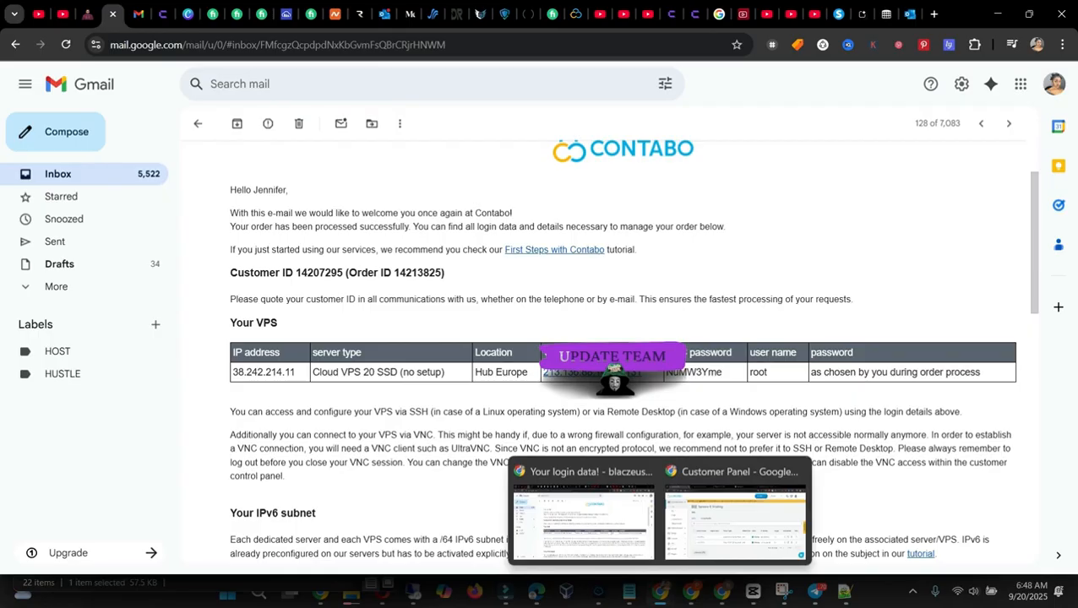
click(735, 511)
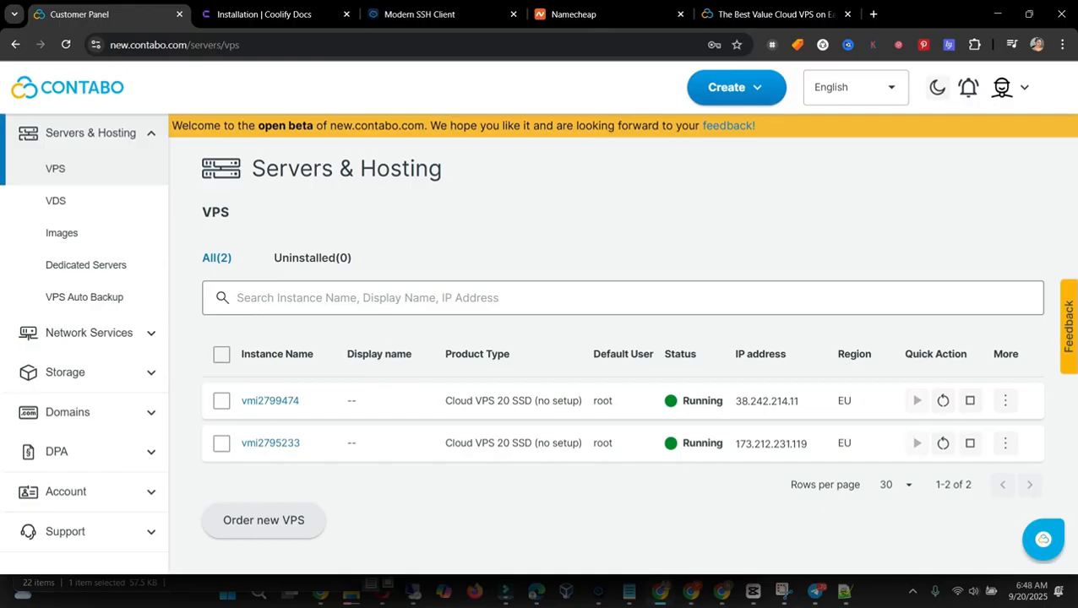
mouse_move(690, 591)
click(581, 515)
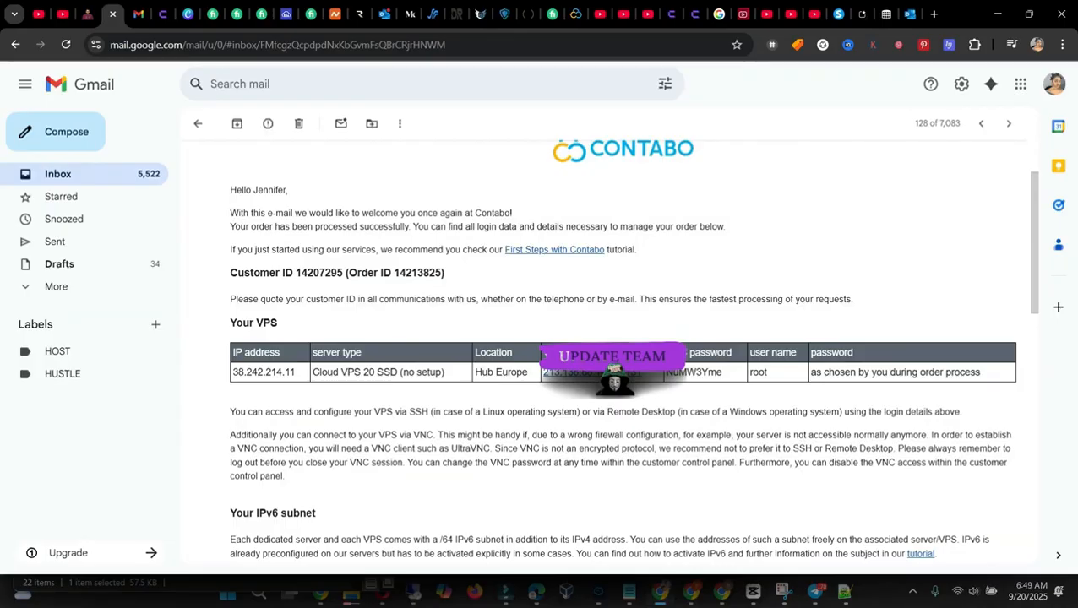
drag(296, 373, 233, 353)
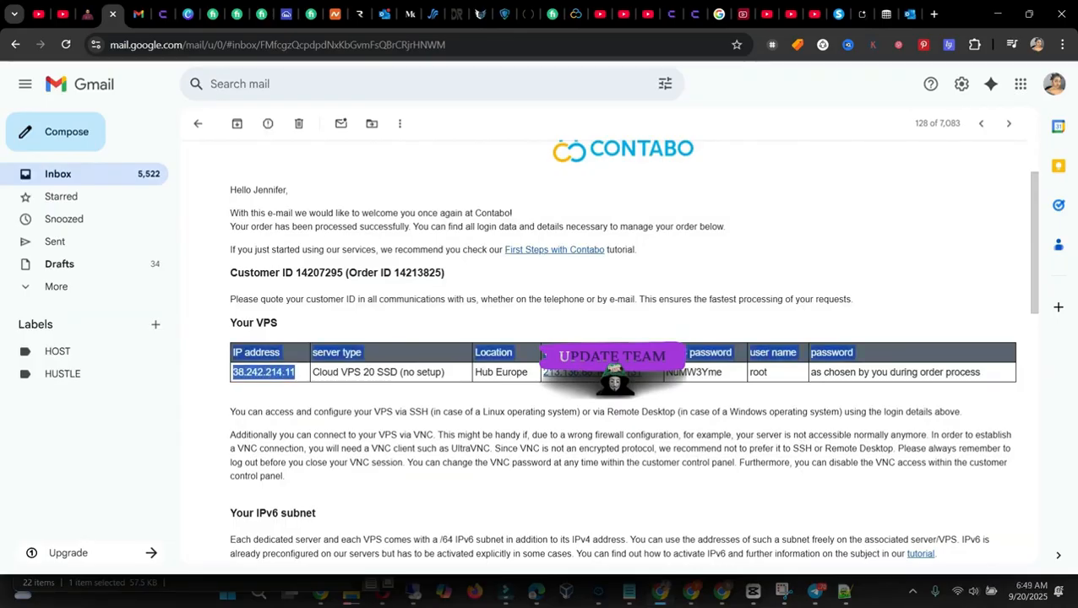
click(297, 373)
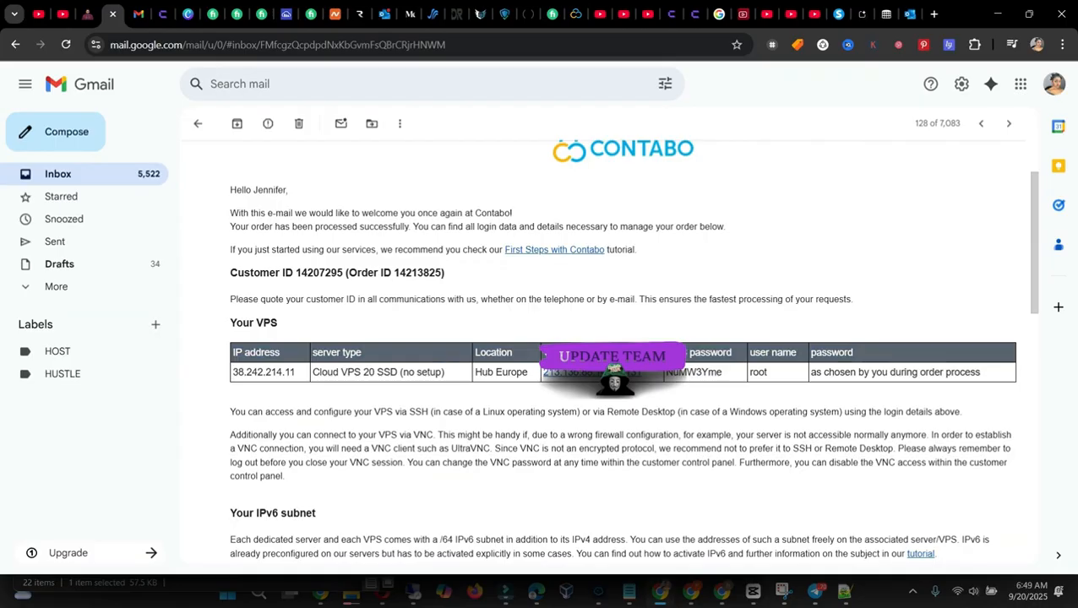
mouse_move(661, 591)
click(676, 518)
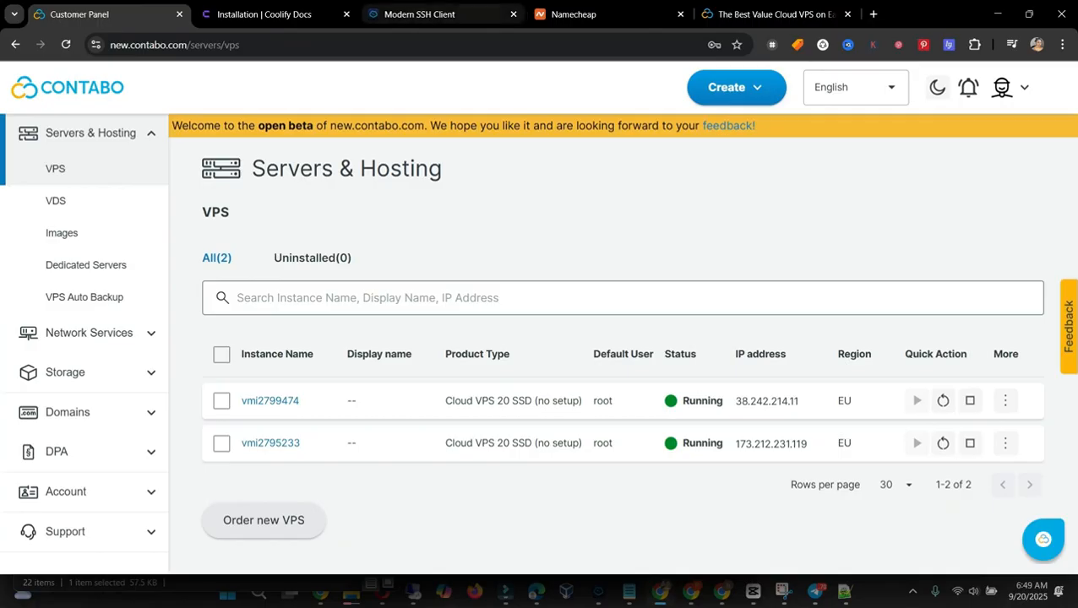
Step: Open the log-in page of the Termius website
click(420, 14)
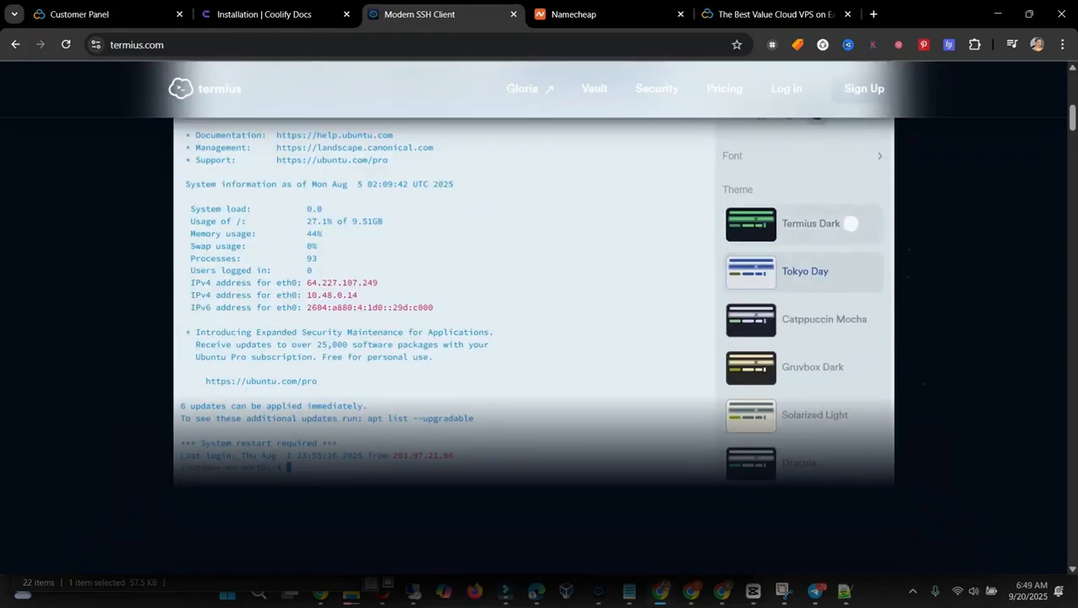
scroll(539, 321, up, 5)
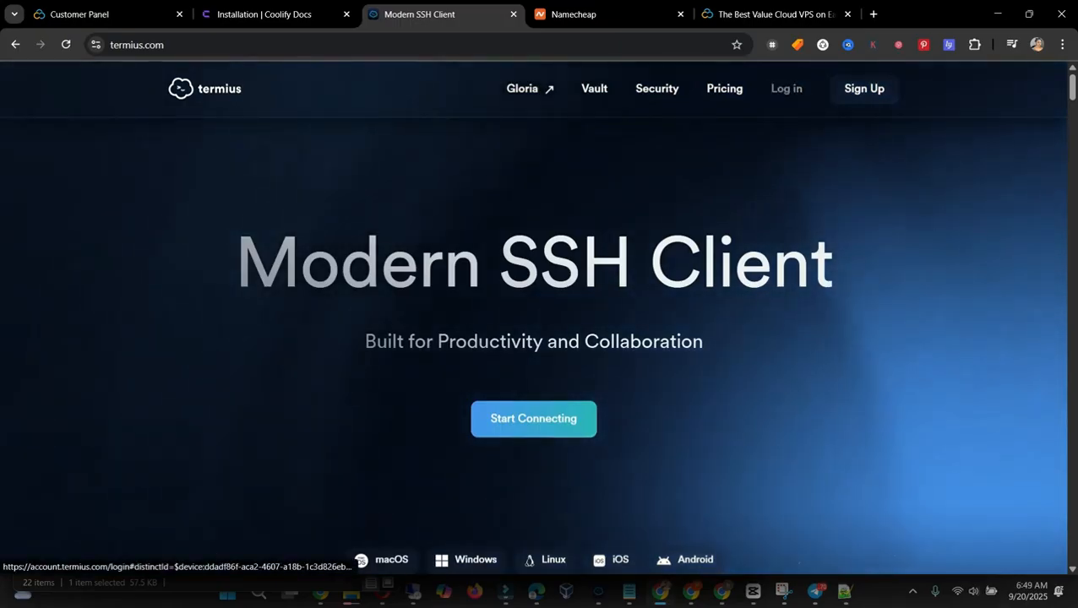
click(787, 88)
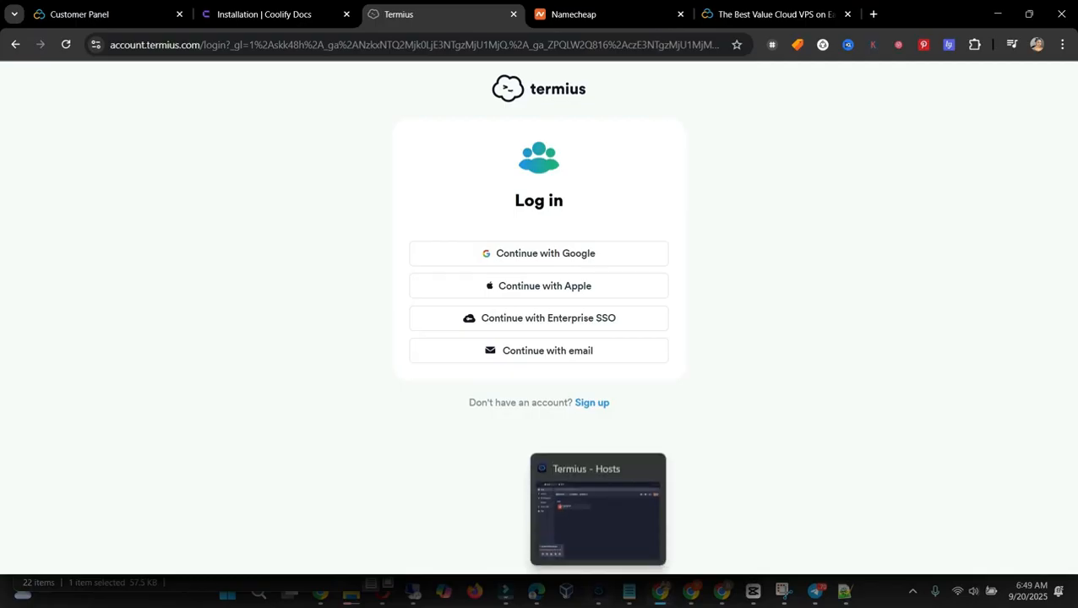
Step: Start a new host in the Termius desktop app and copy the IP address of vmi2799474 from the Contabo Customer Panel
click(598, 592)
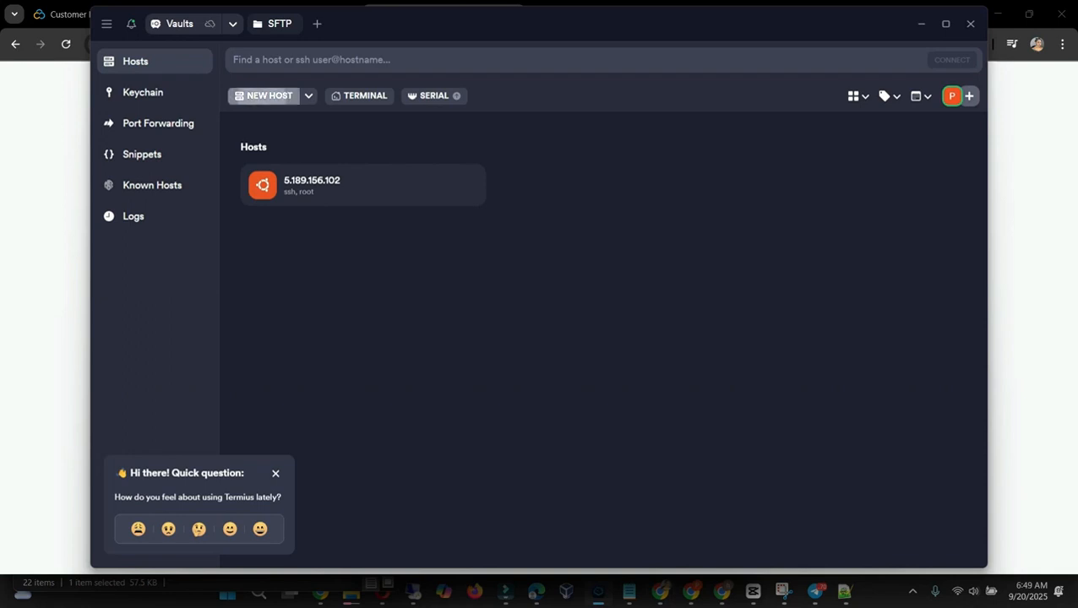
click(264, 96)
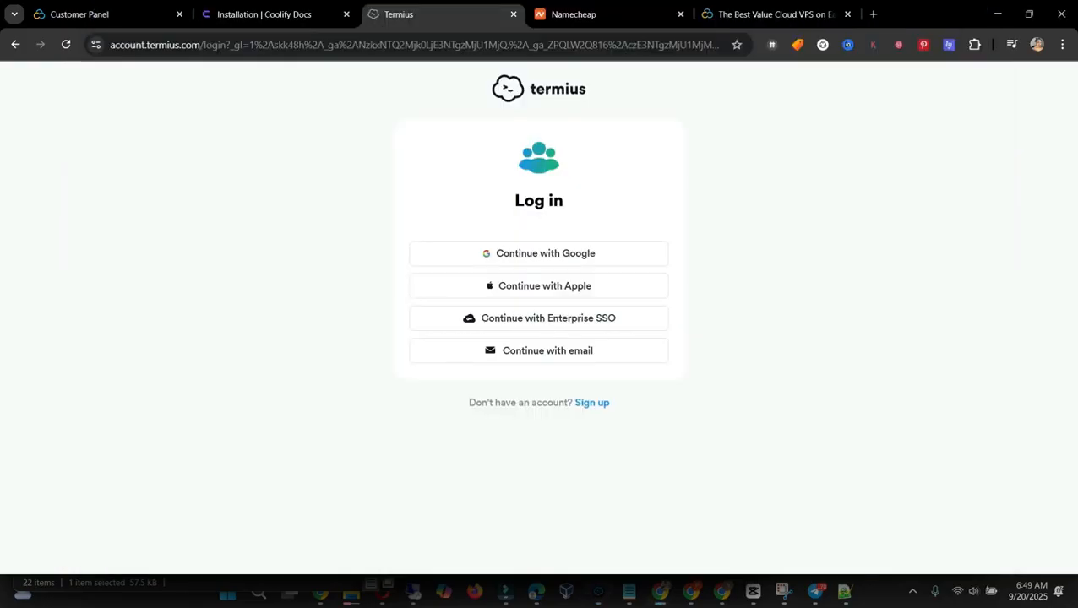
click(101, 14)
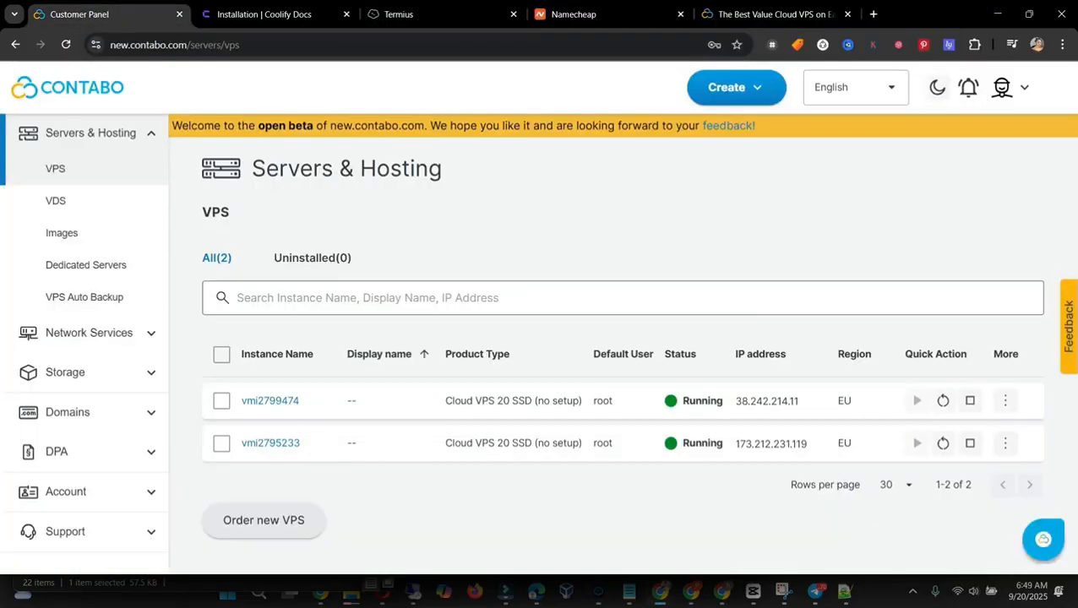
mouse_move(799, 401)
drag(736, 402, 801, 401)
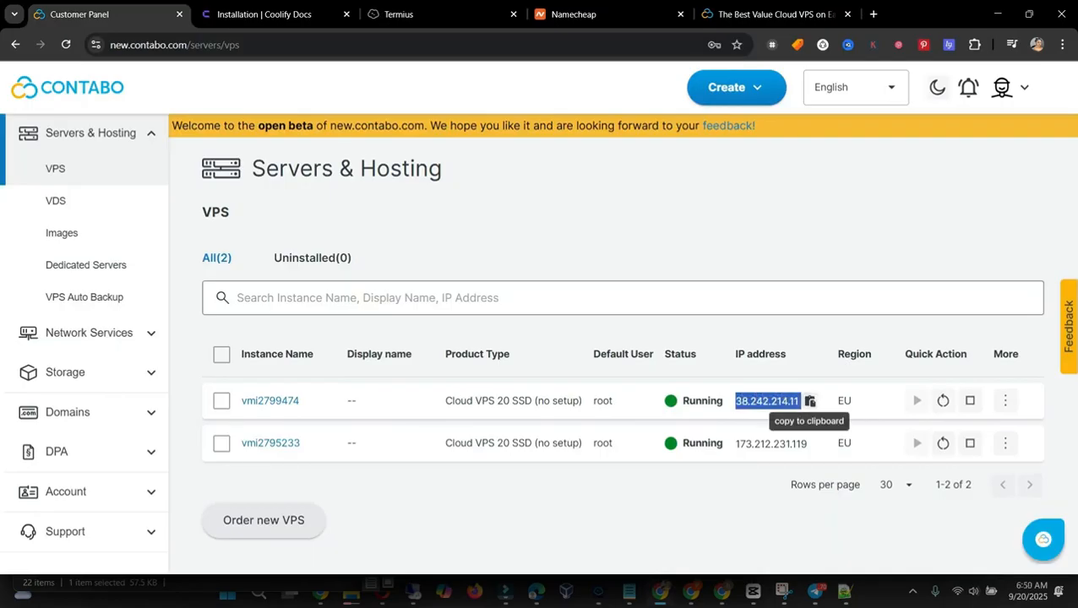
right_click(790, 402)
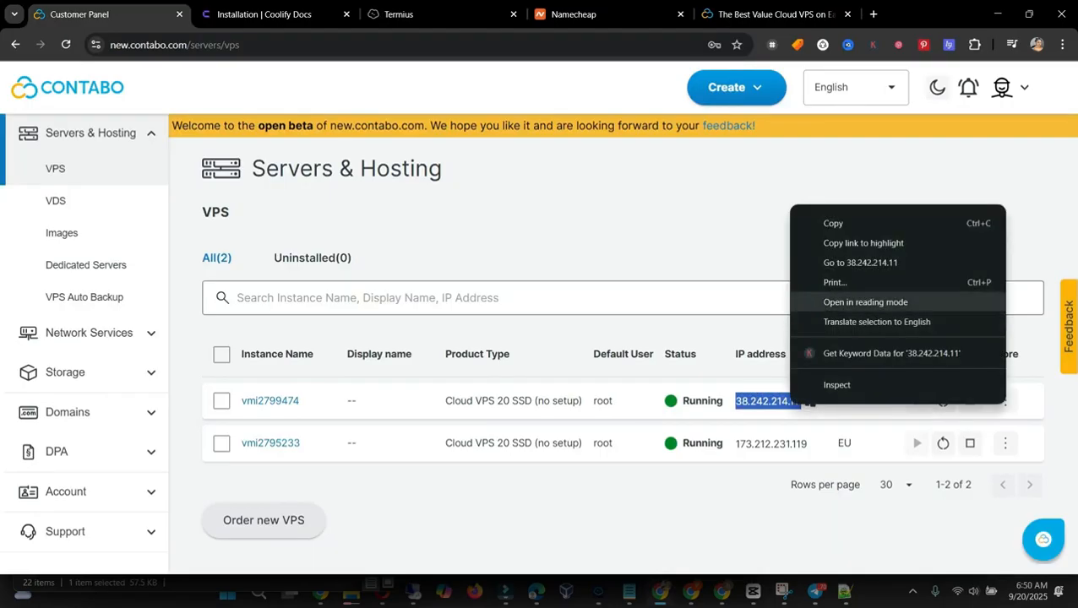
click(833, 223)
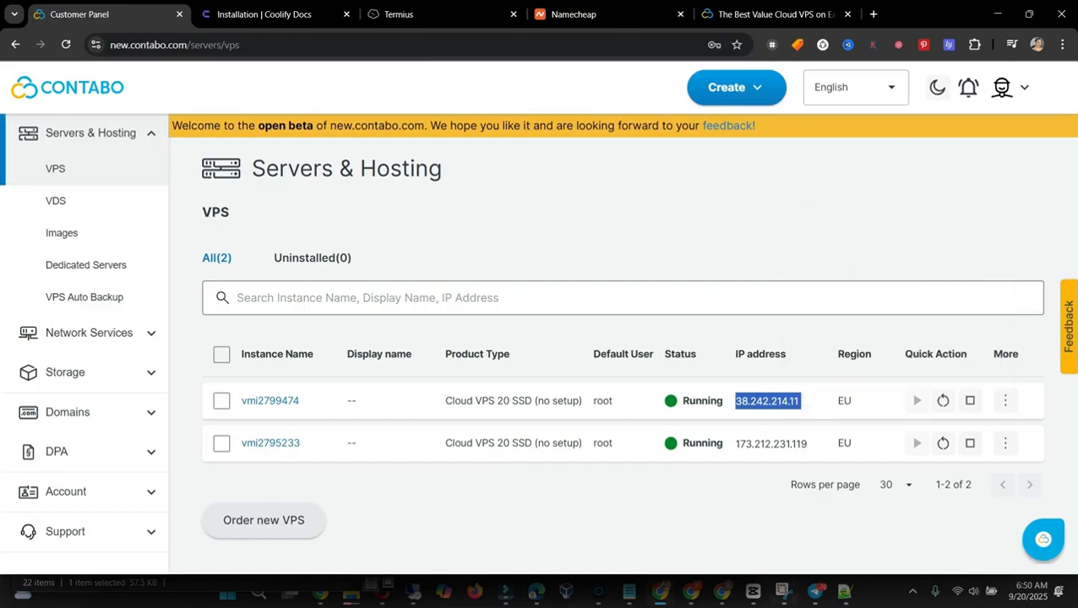
Step: Switch to Termius and give the new host the copied address 38.242.214.11 and the label New Host
mouse_move(661, 591)
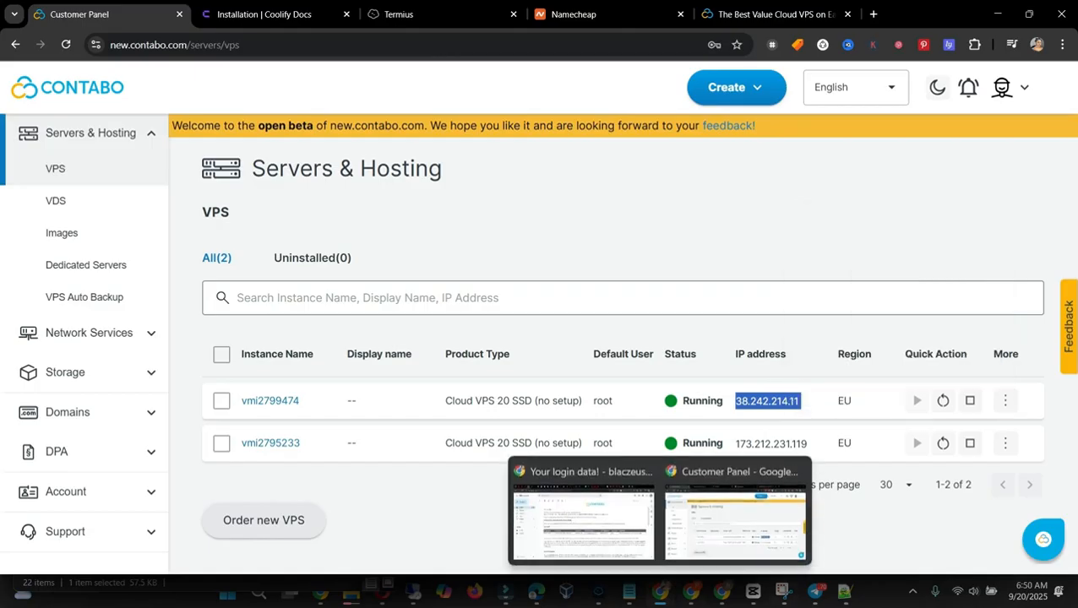
click(597, 592)
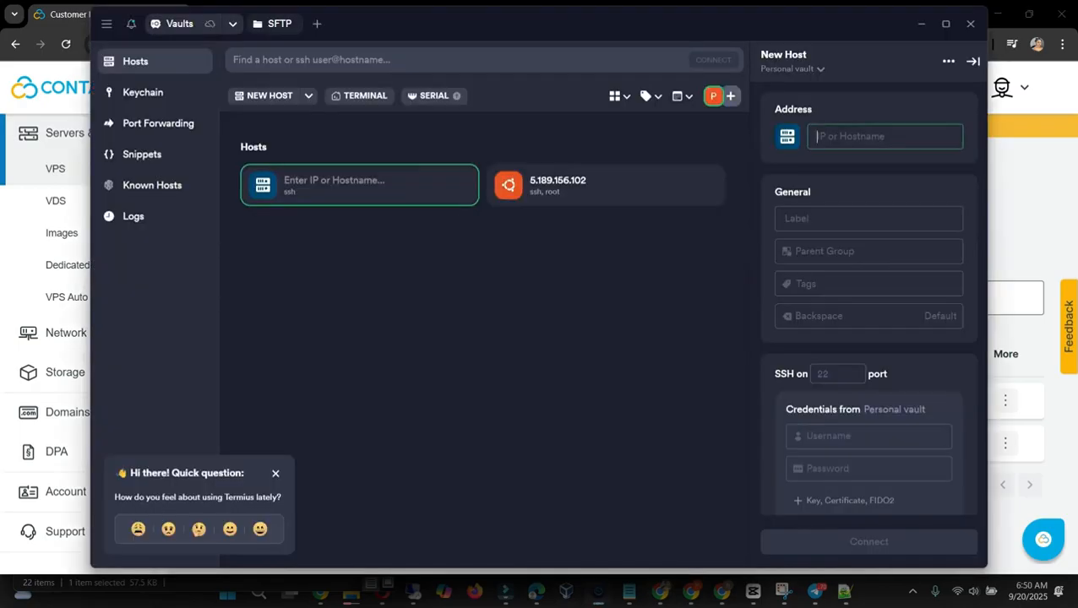
key(ctrl+v)
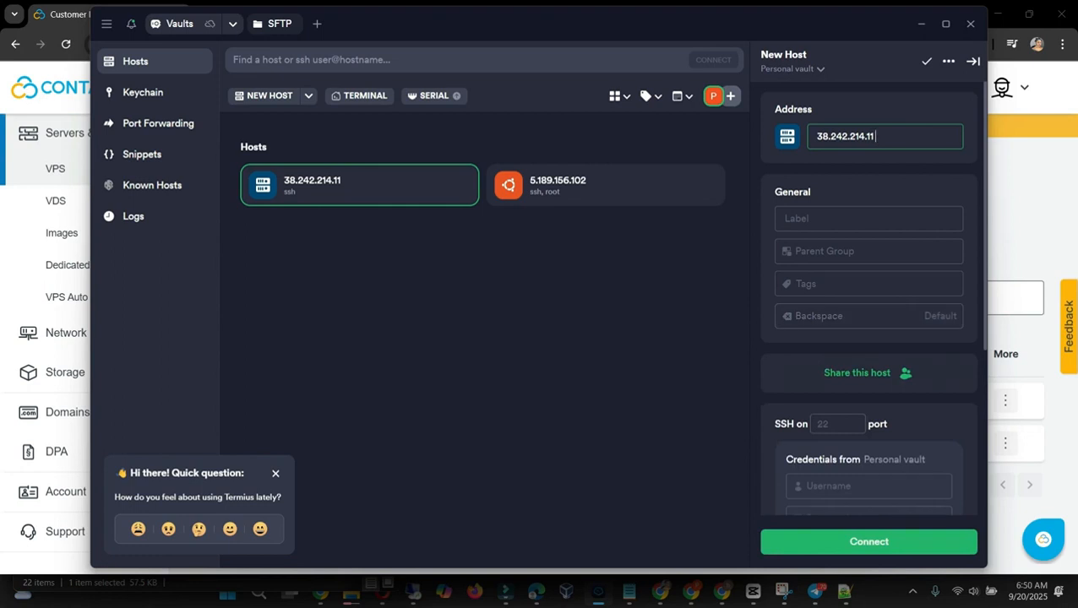
click(869, 219)
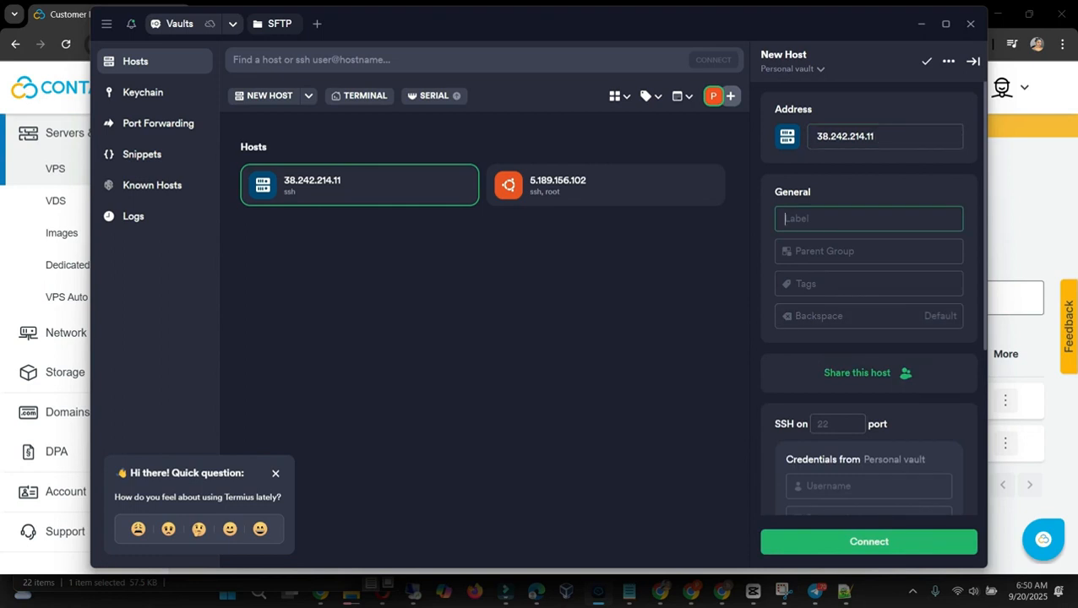
text(N)
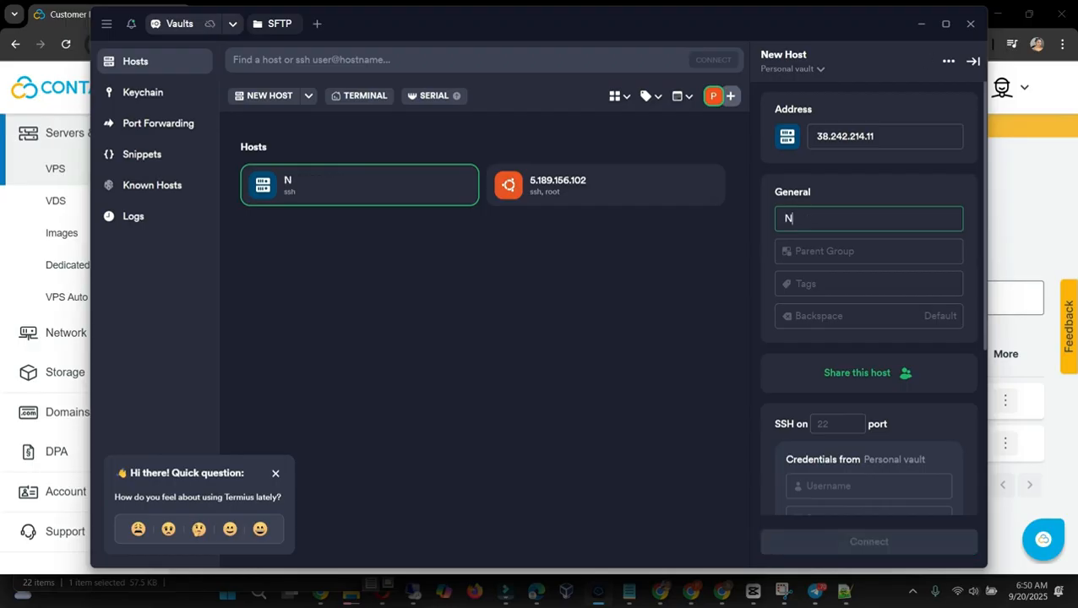
text(ew Host)
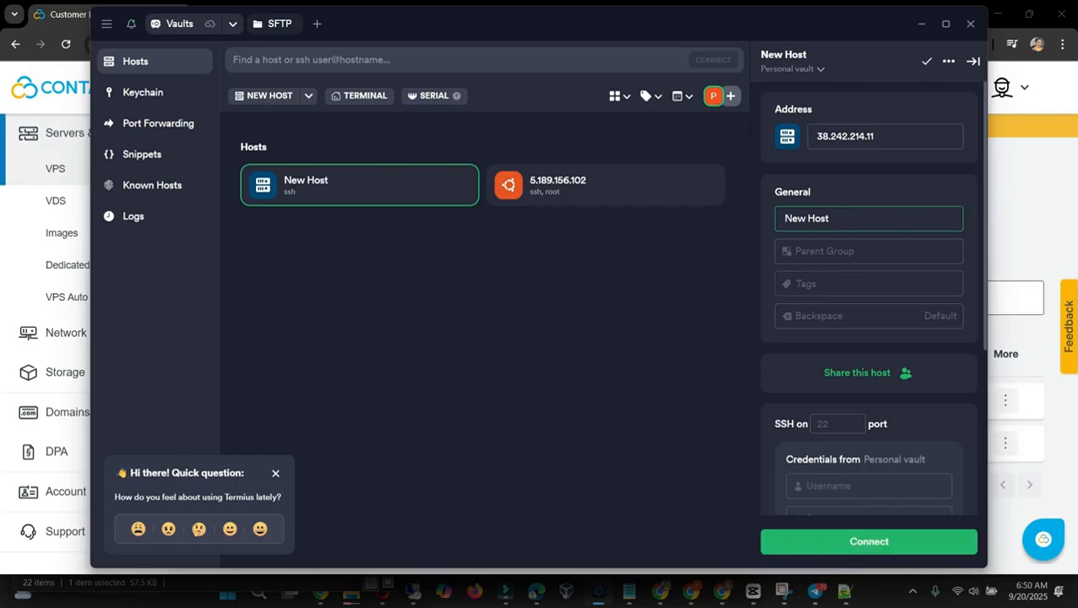
Step: Enter the username root and the server's root password in the new host's SSH credentials
scroll(869, 321, down, 2)
scroll(869, 321, down, 1)
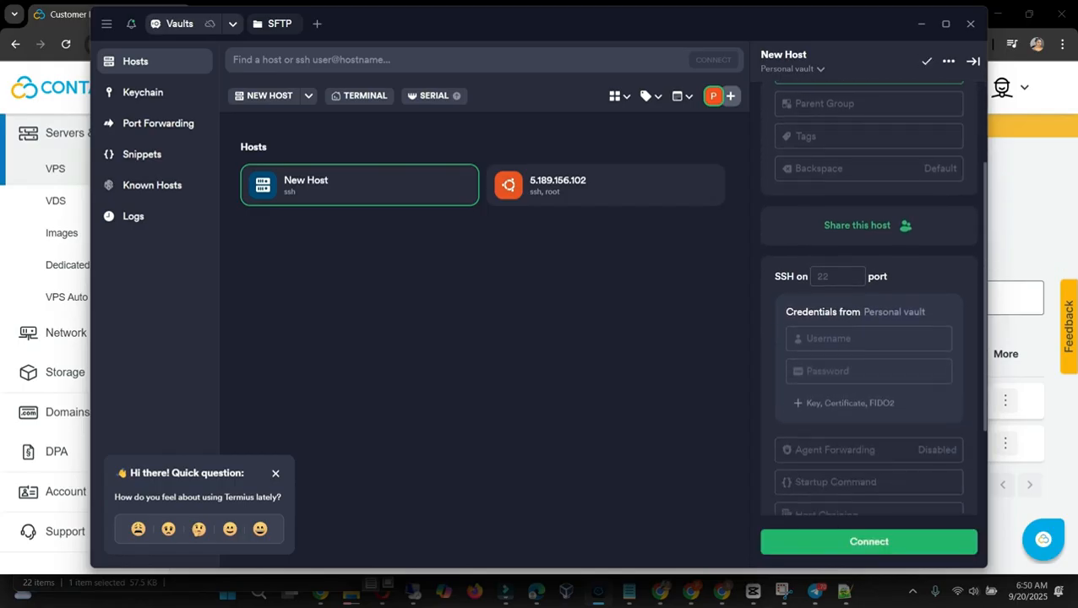
click(868, 338)
text(root)
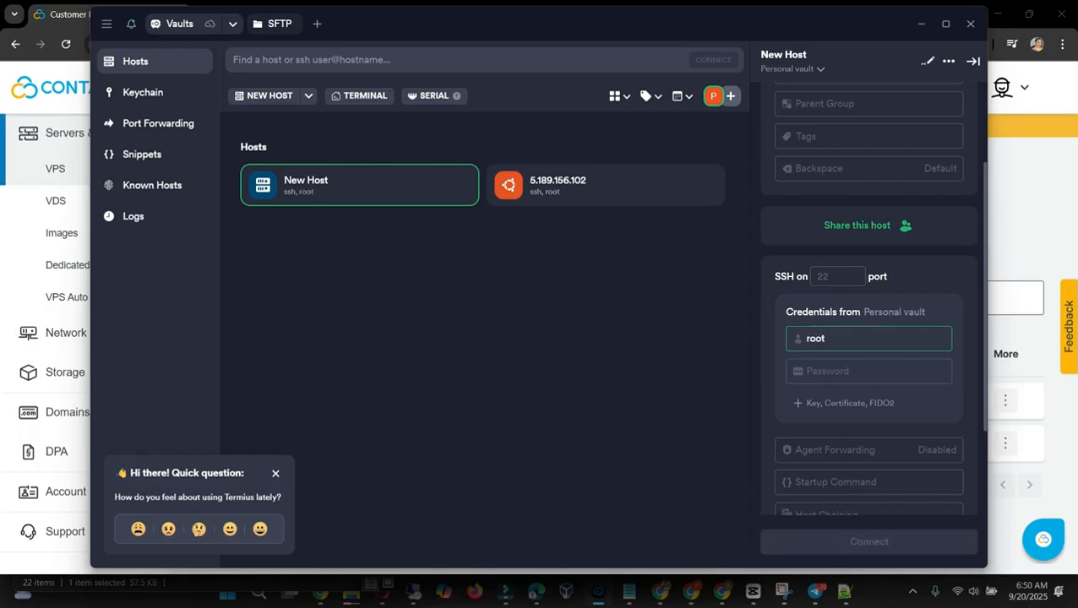
click(869, 372)
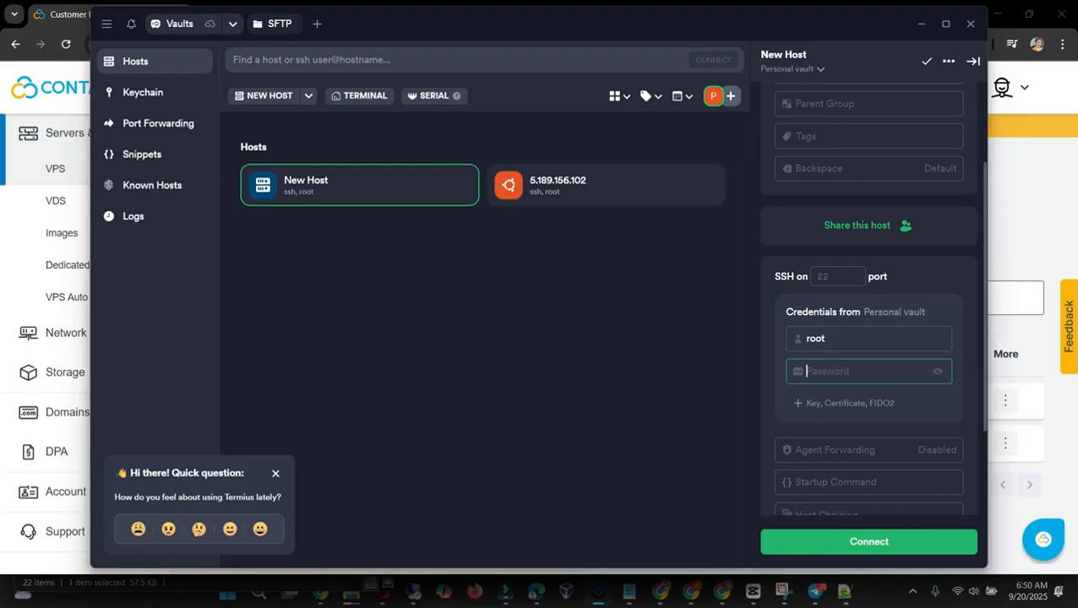
text(•••)
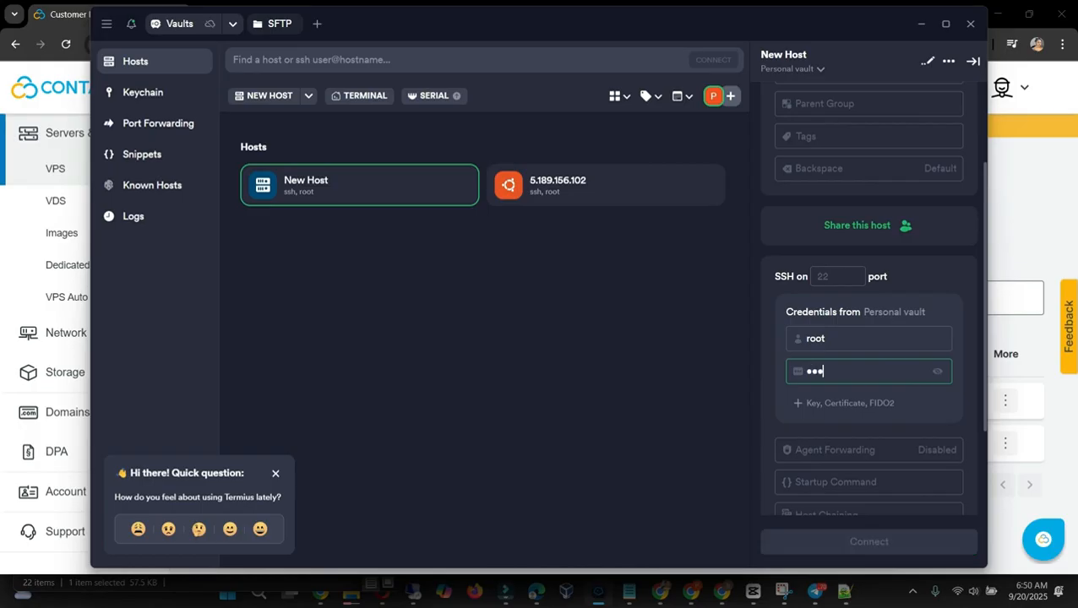
text(•••••••••••)
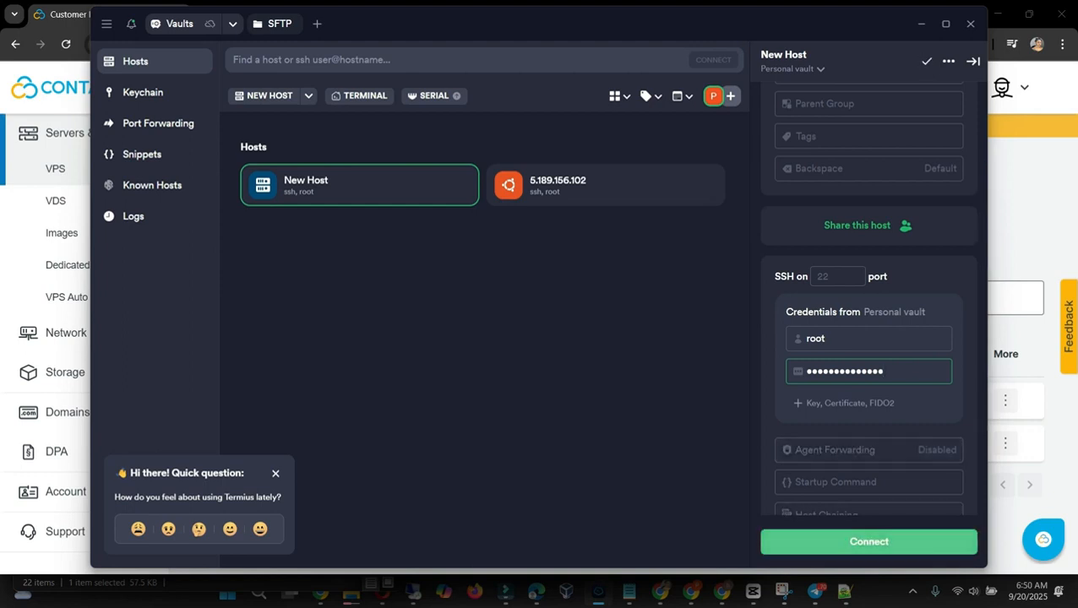
Step: Connect to New Host over SSH and accept the server's new ECDSA fingerprint
click(869, 542)
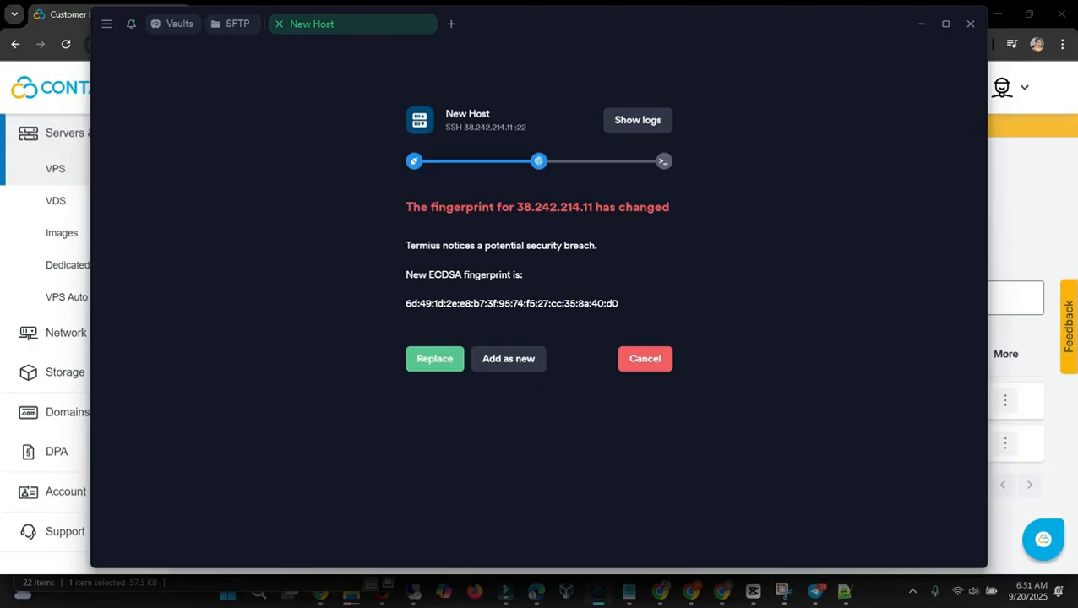
key(Return)
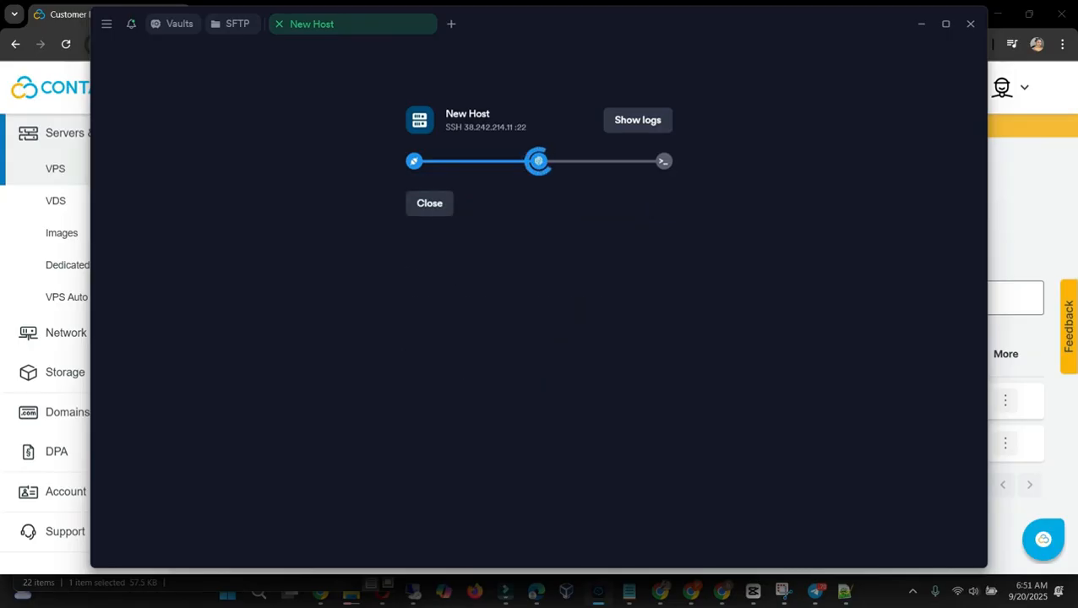
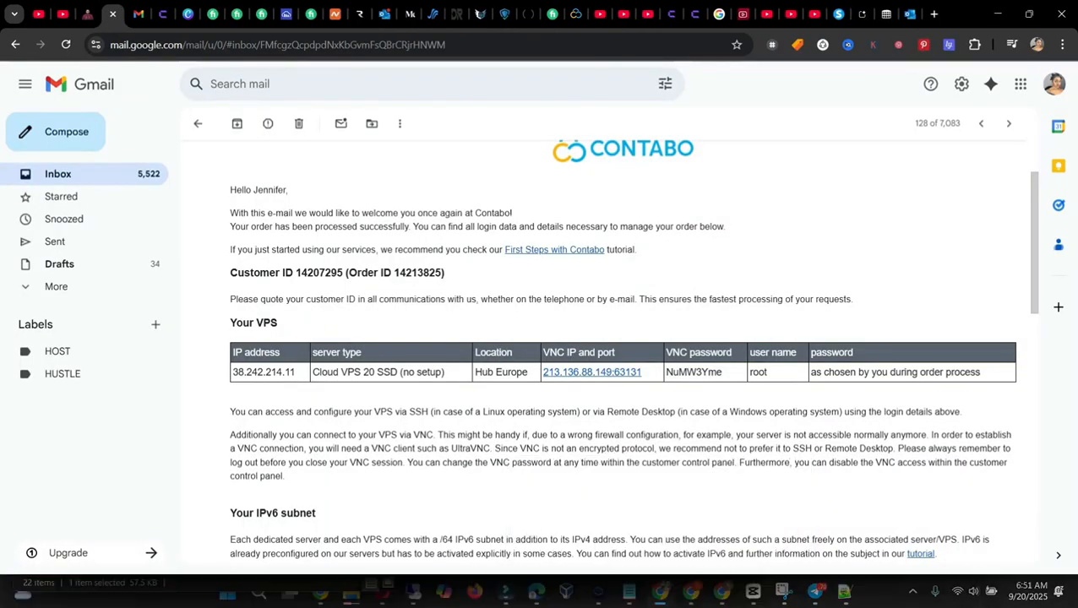
Step: Switch to the Coolify Docs installation page in Chrome and copy the recommended Quick Installation command for self-hosting
mouse_move(661, 593)
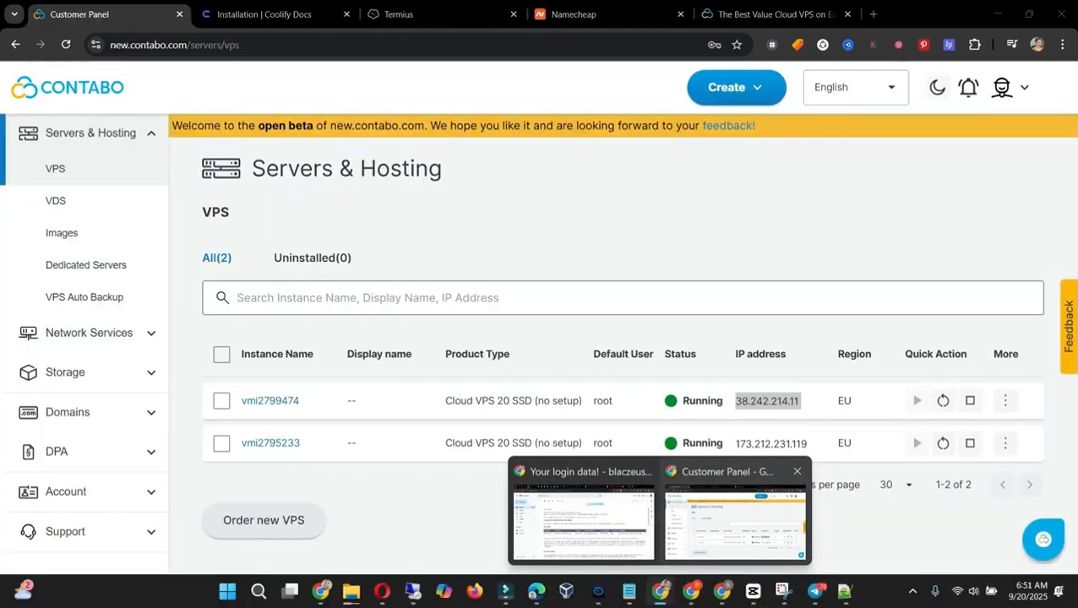
click(733, 528)
click(264, 14)
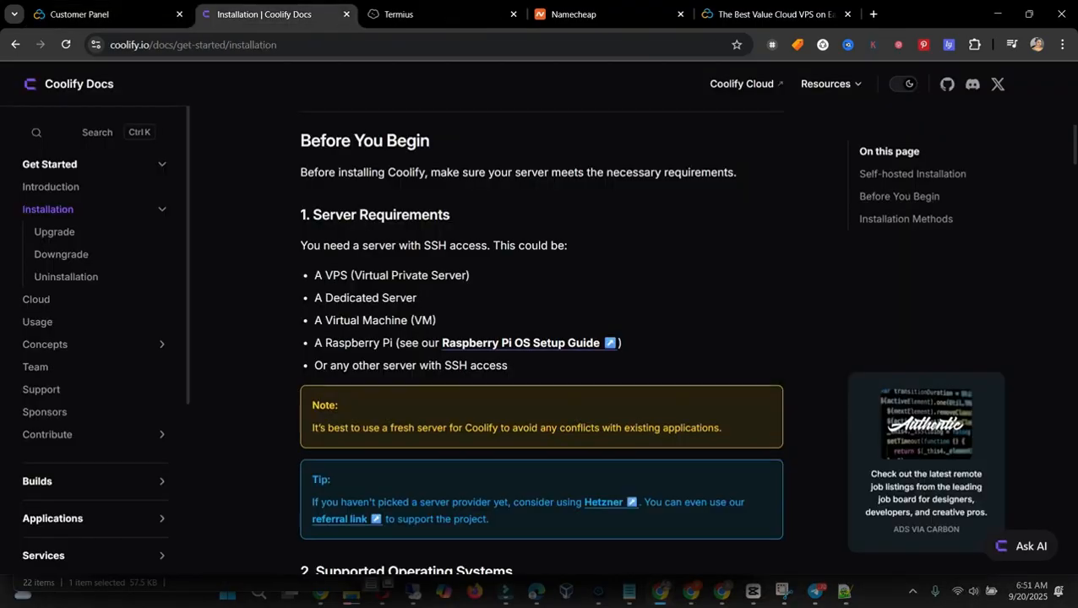
scroll(541, 338, down, 2)
scroll(541, 338, up, 2)
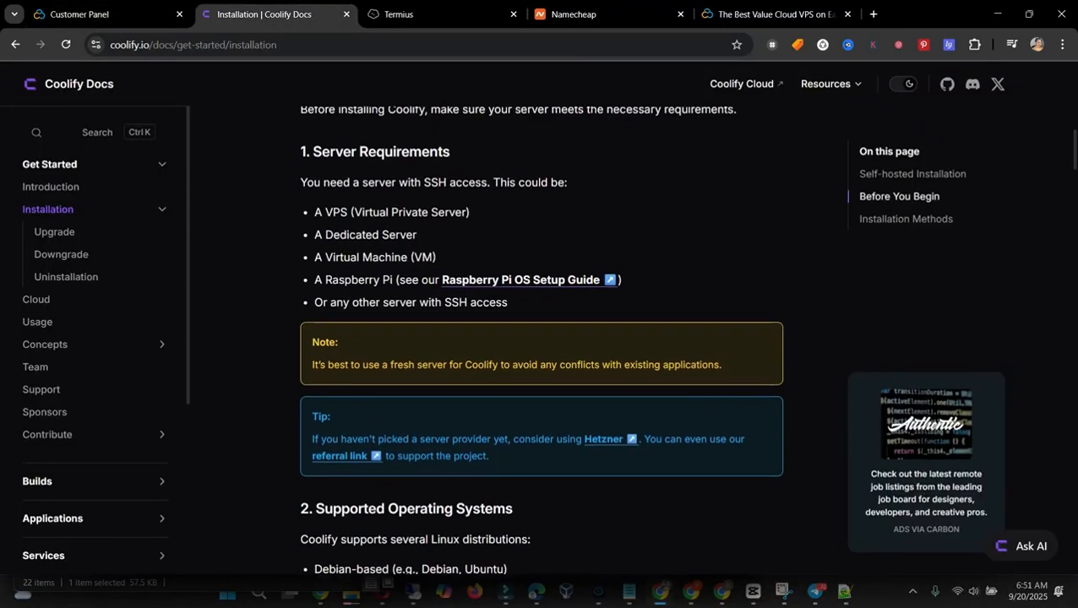
scroll(541, 338, up, 5)
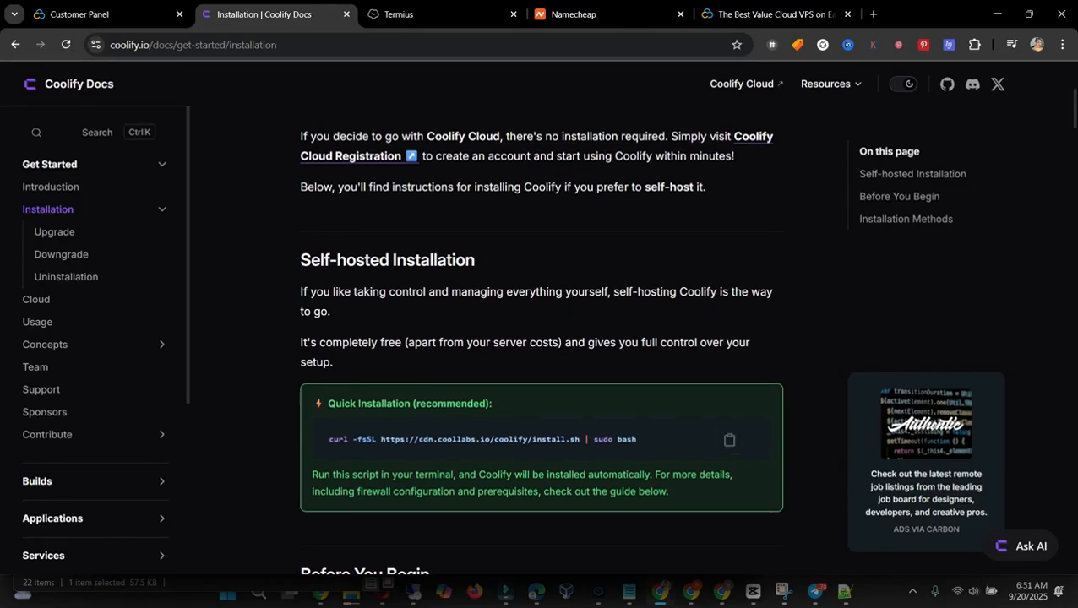
click(729, 440)
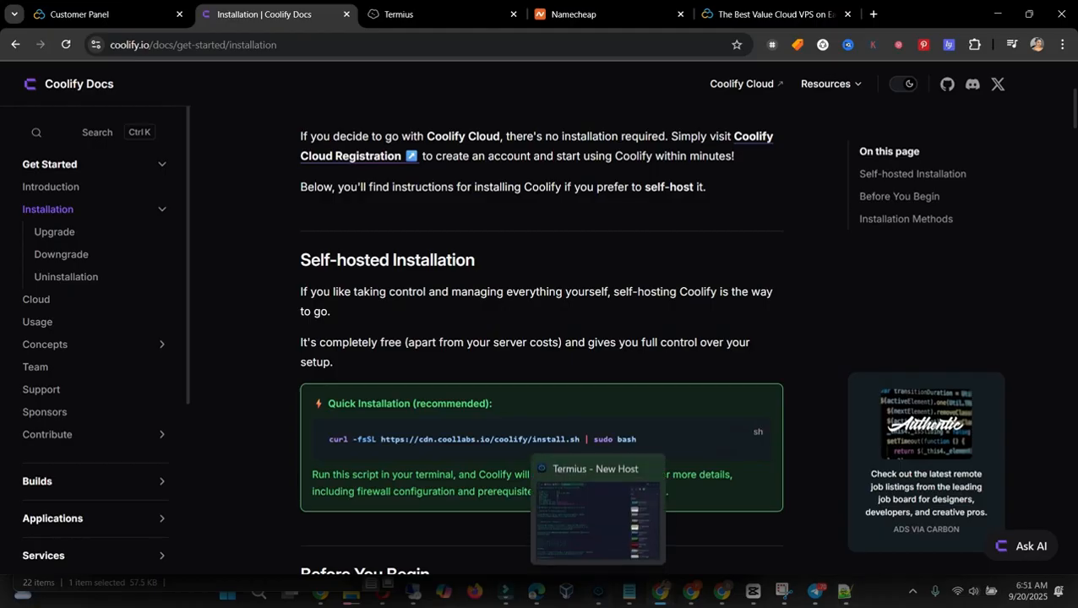
click(597, 593)
key(ctrl+v)
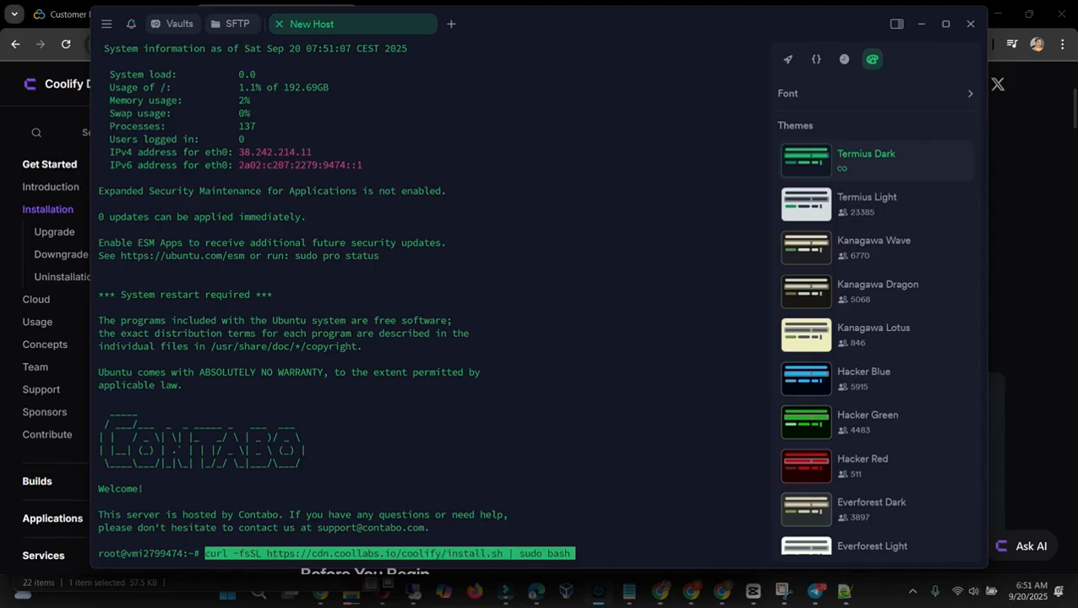
key(Return)
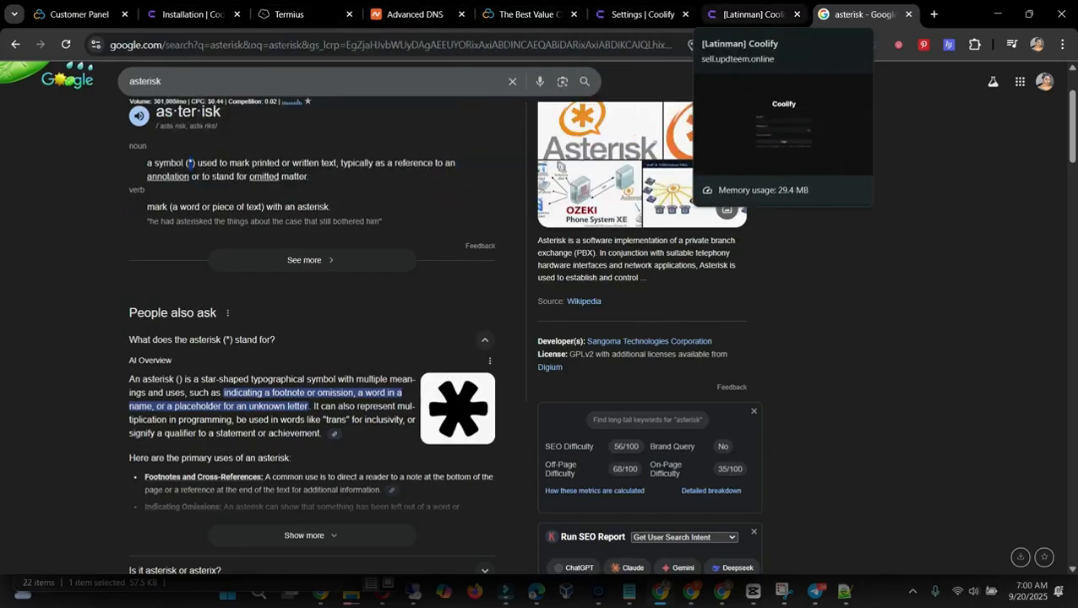
Step: Switch to Chrome and show the general settings of the Coolify instance at 38.242.214.11:8000
click(638, 13)
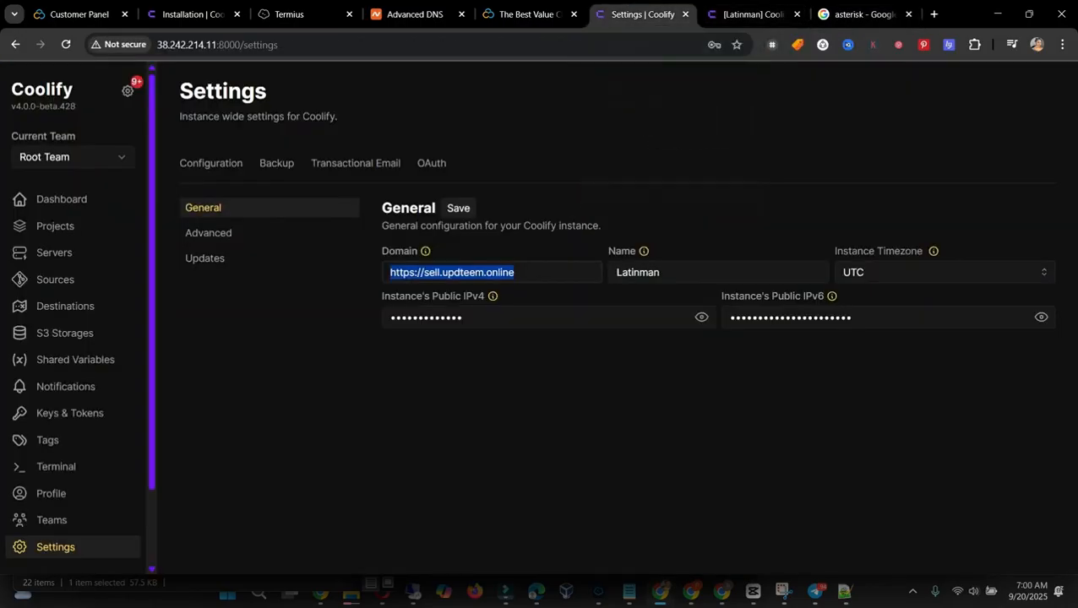